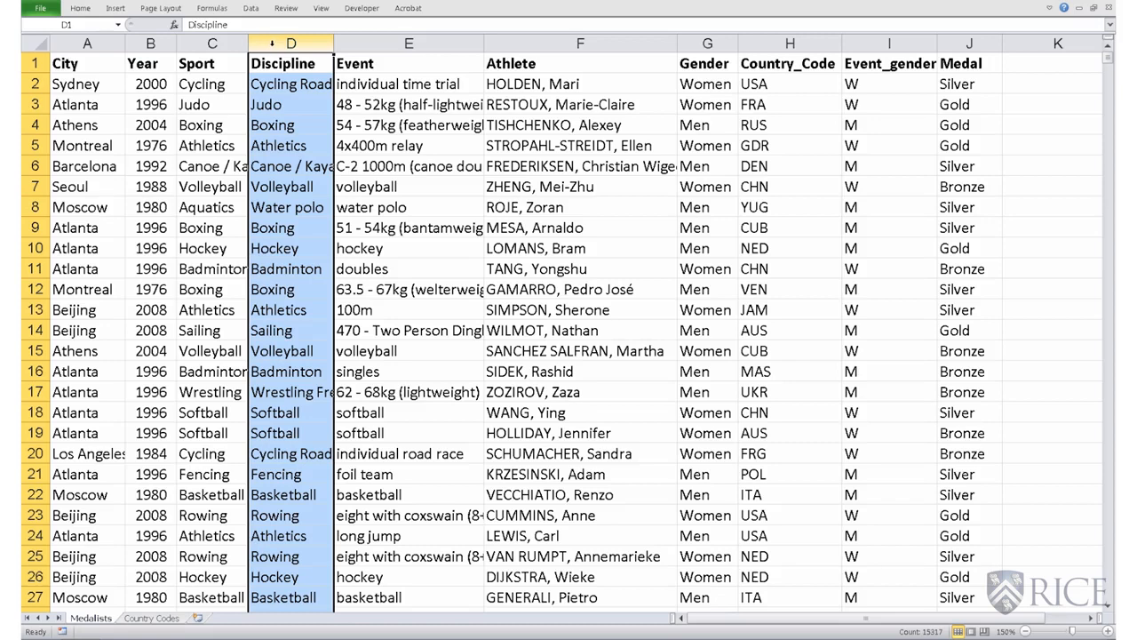
- Examine the Event, Athlete, Gender, Country_Code, Event_gender and Medal columns of the Medalists sheet one after another
click(372, 41)
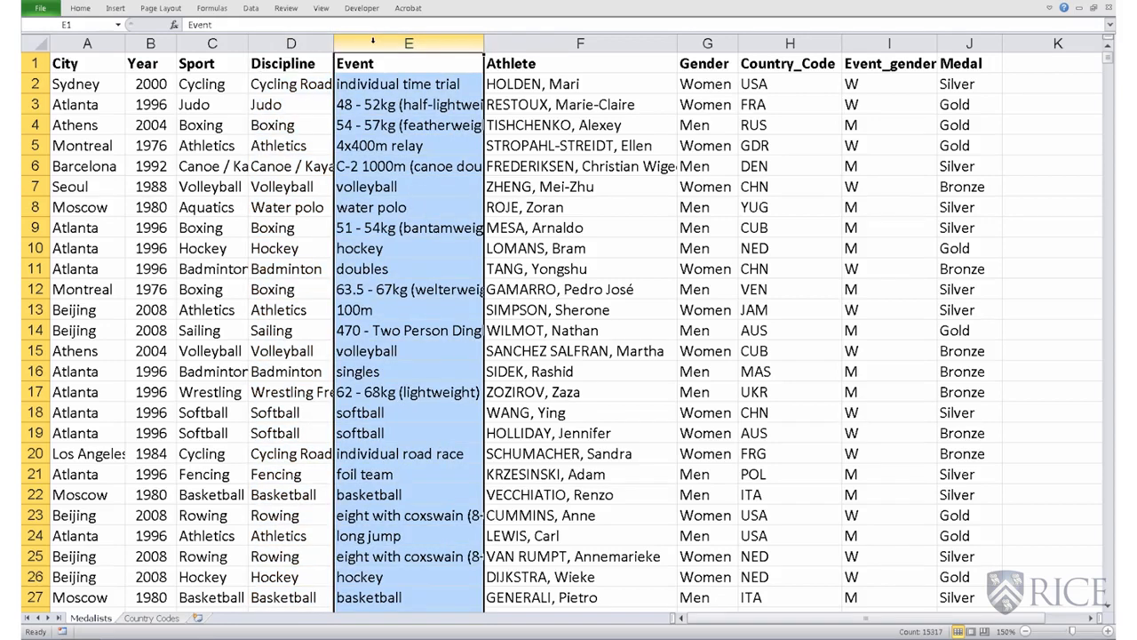
click(551, 41)
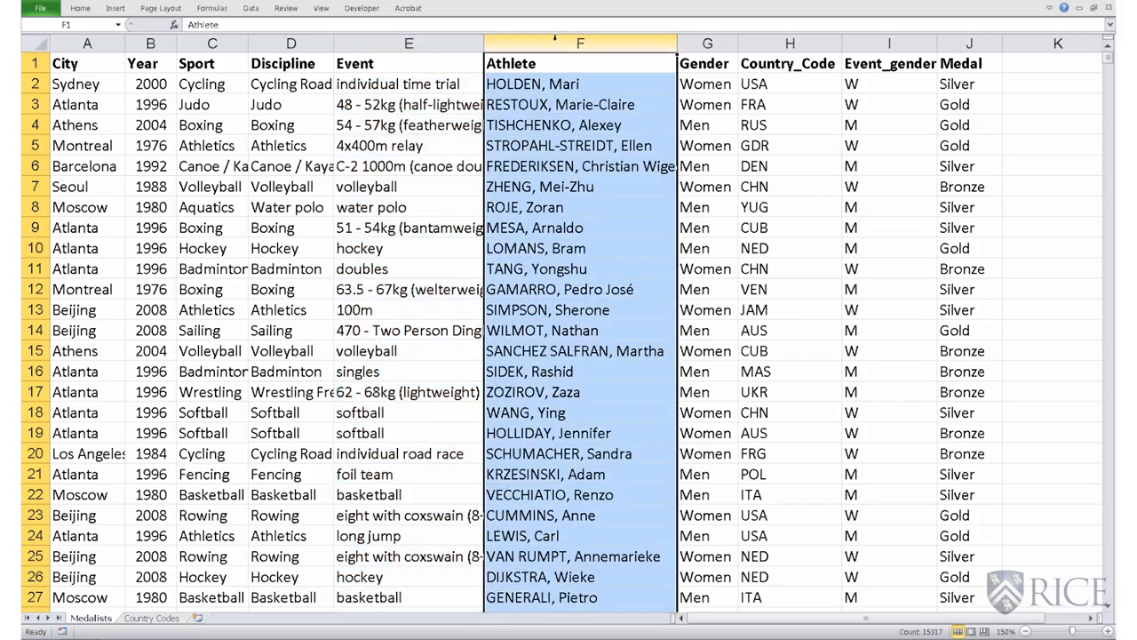
click(703, 42)
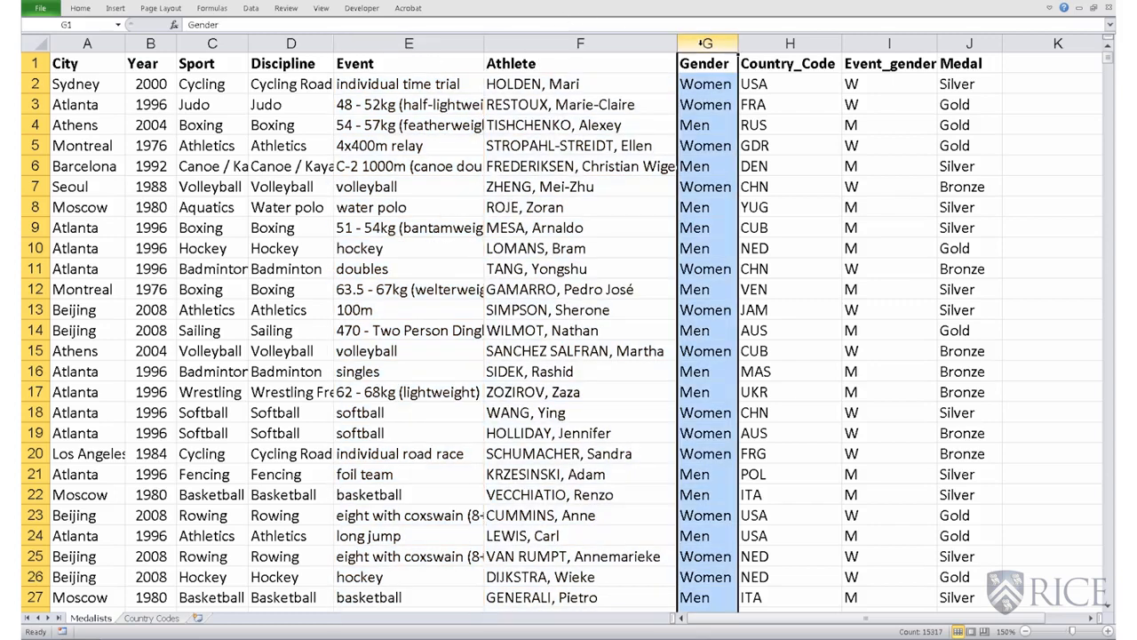
click(758, 42)
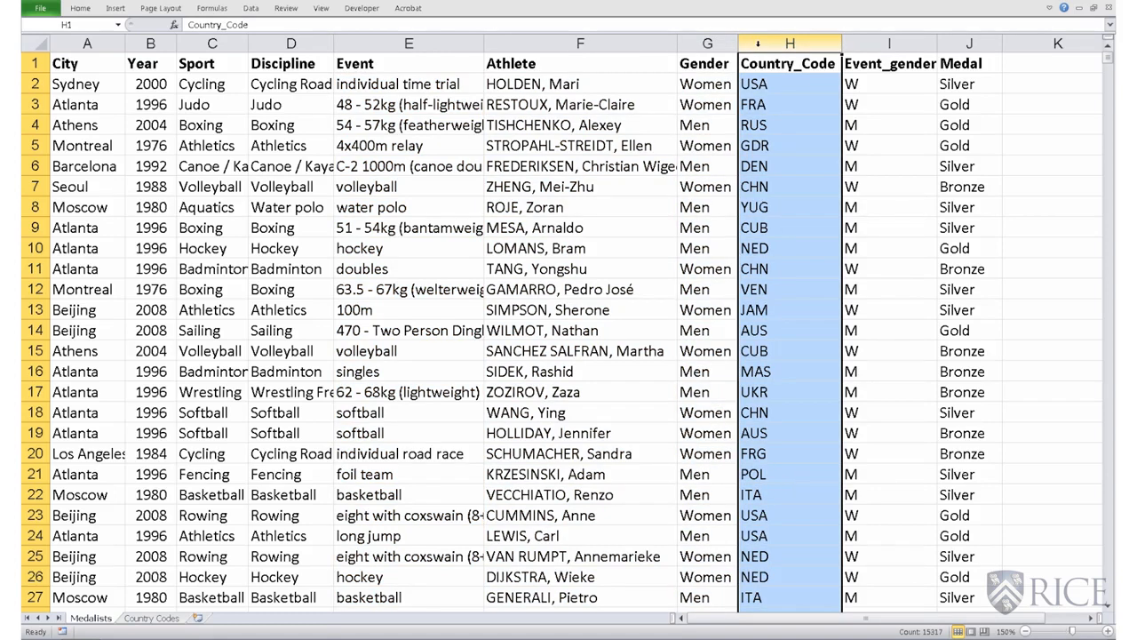
click(911, 41)
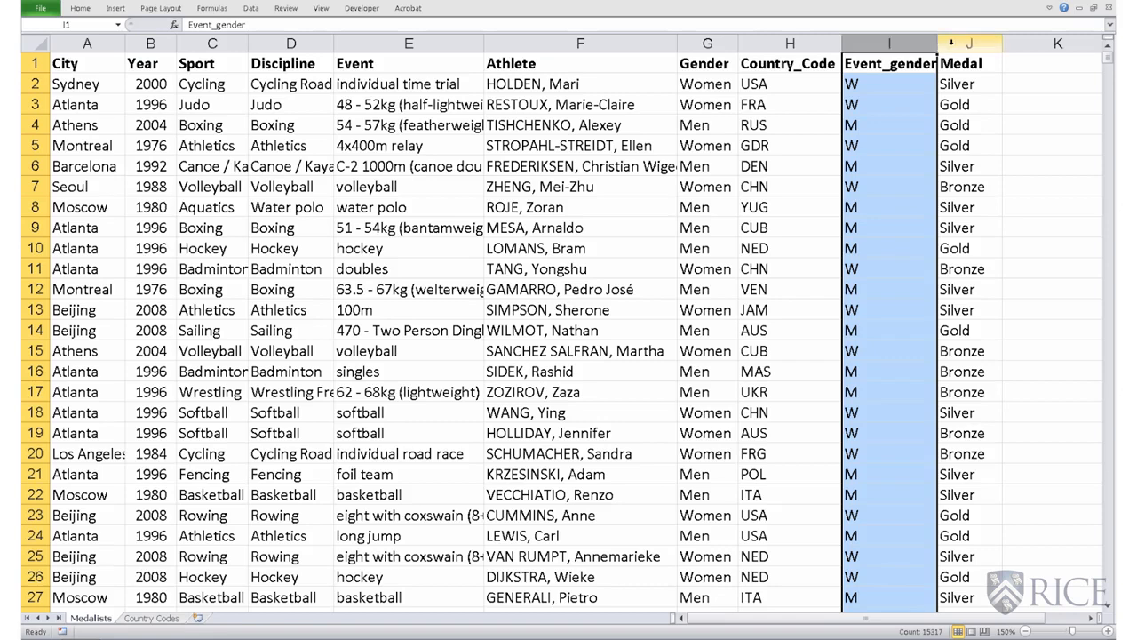
click(951, 42)
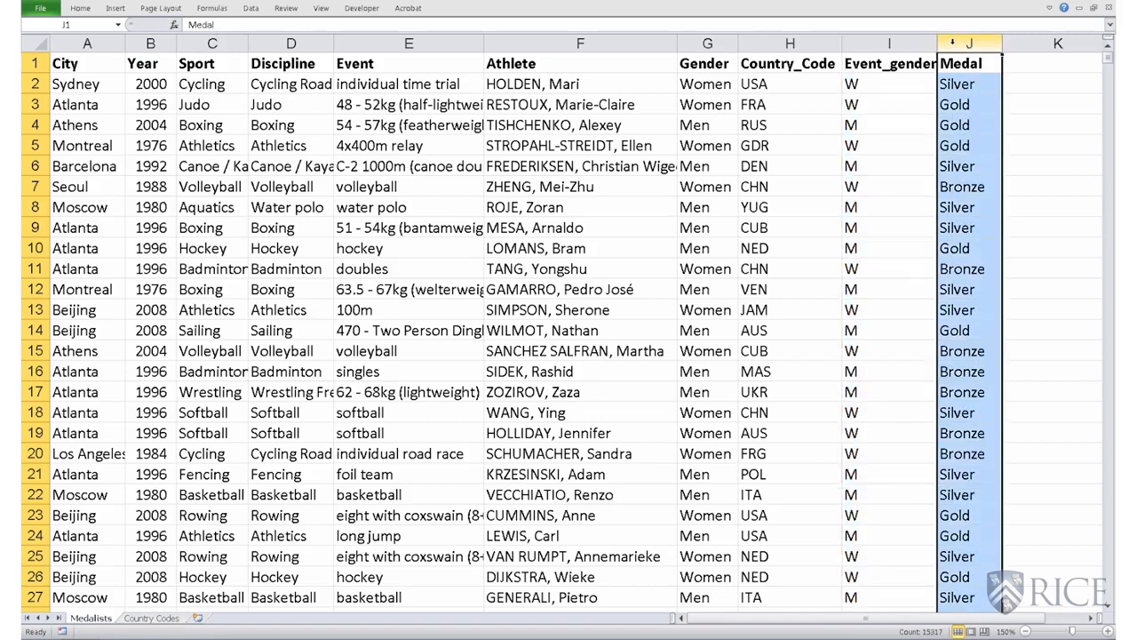
right_click(949, 41)
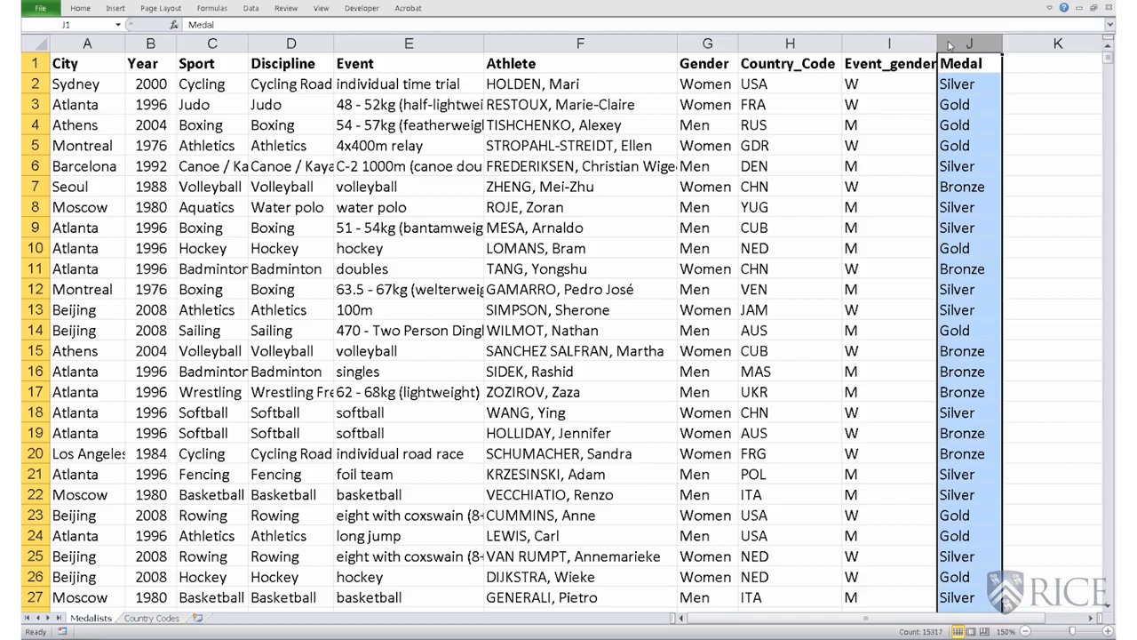
- Select the whole medalist table, from the City header in A1 across to Medal and down to the last data row
click(80, 68)
key(shift+Right)
key(shift+Right)
key(shift+Right)
key(shift+Right)
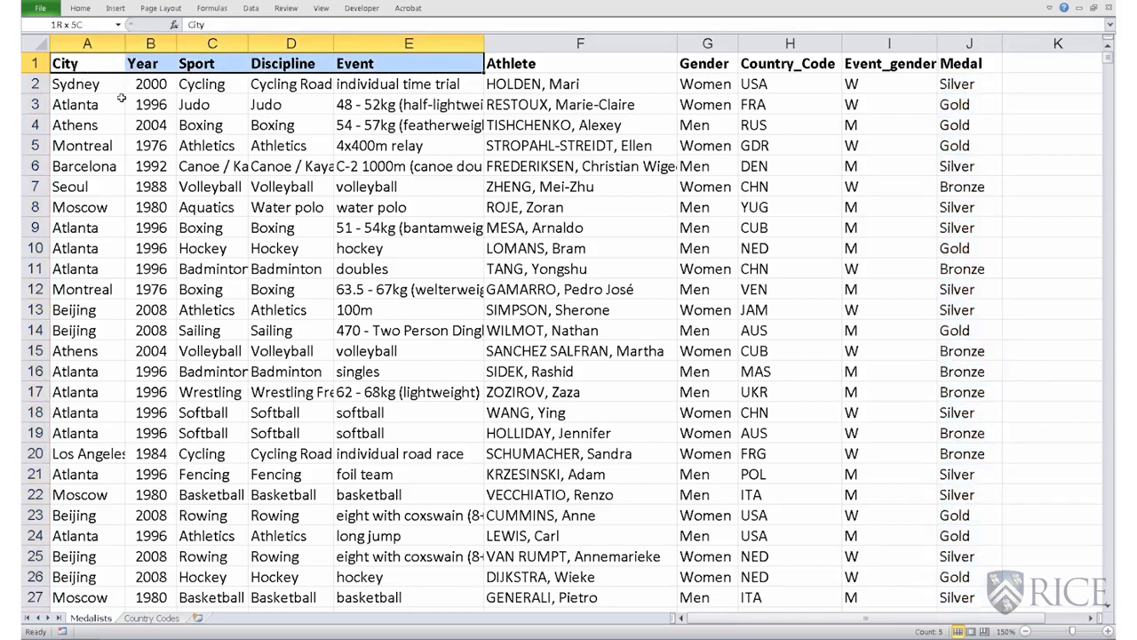
key(shift+Right)
key(shift+Right)
key(shift+Right)
key(shift+Right)
key(shift+Right)
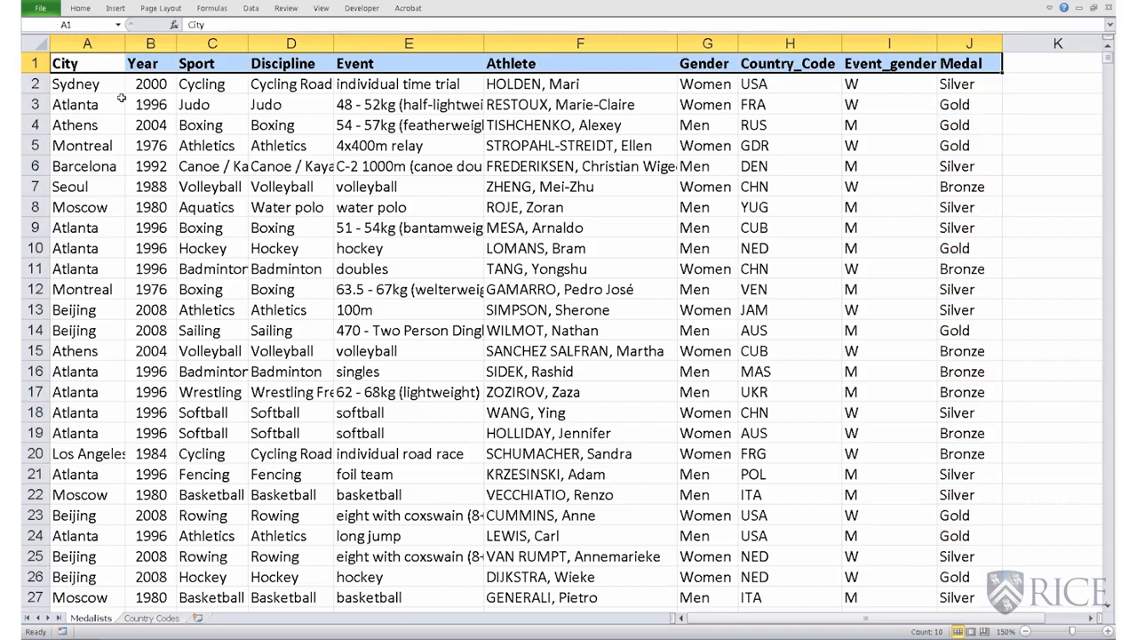
key(ctrl+shift+Down)
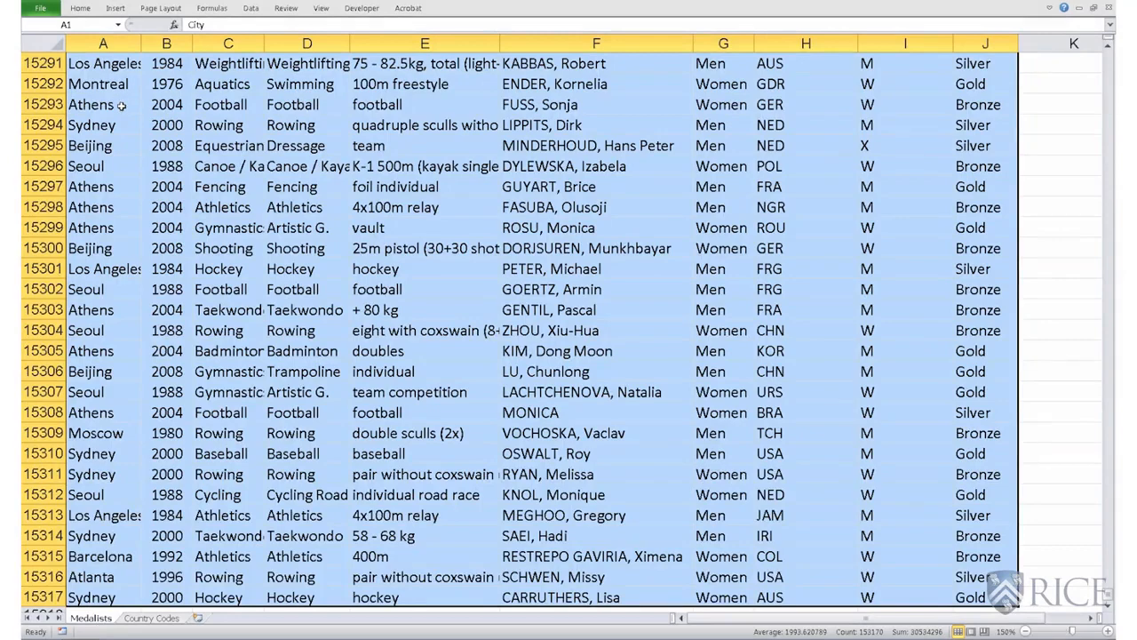
scroll(122, 98, down, 1)
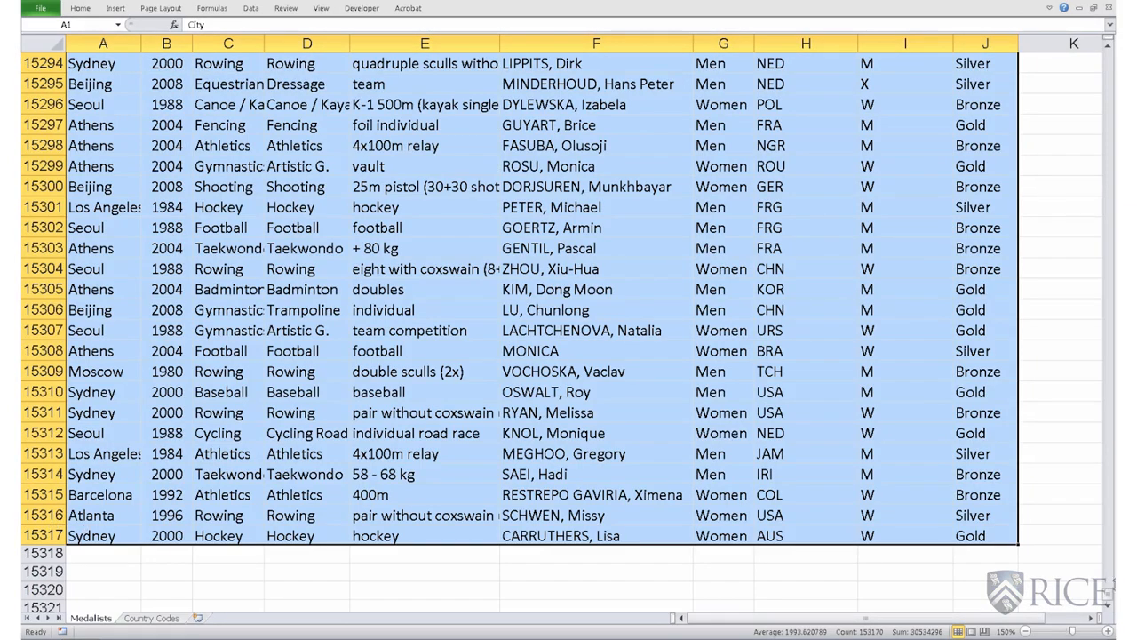
drag(1111, 597, 1033, 34)
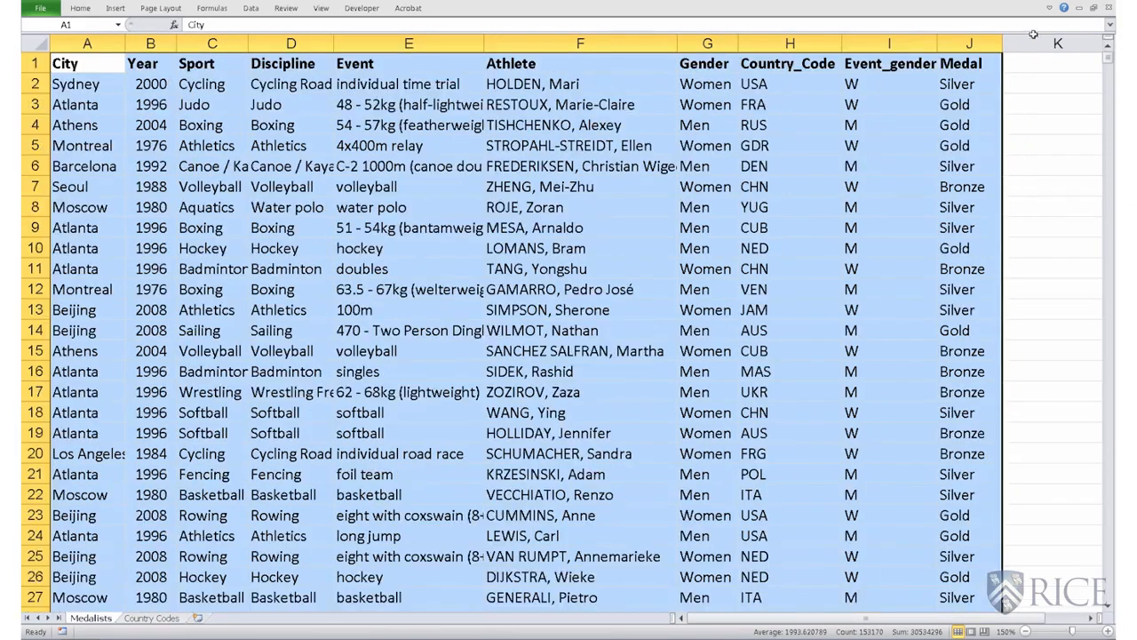
- Set up a custom sort of the selected table by Year values, smallest to largest, treating the first row as headers
click(250, 9)
click(327, 41)
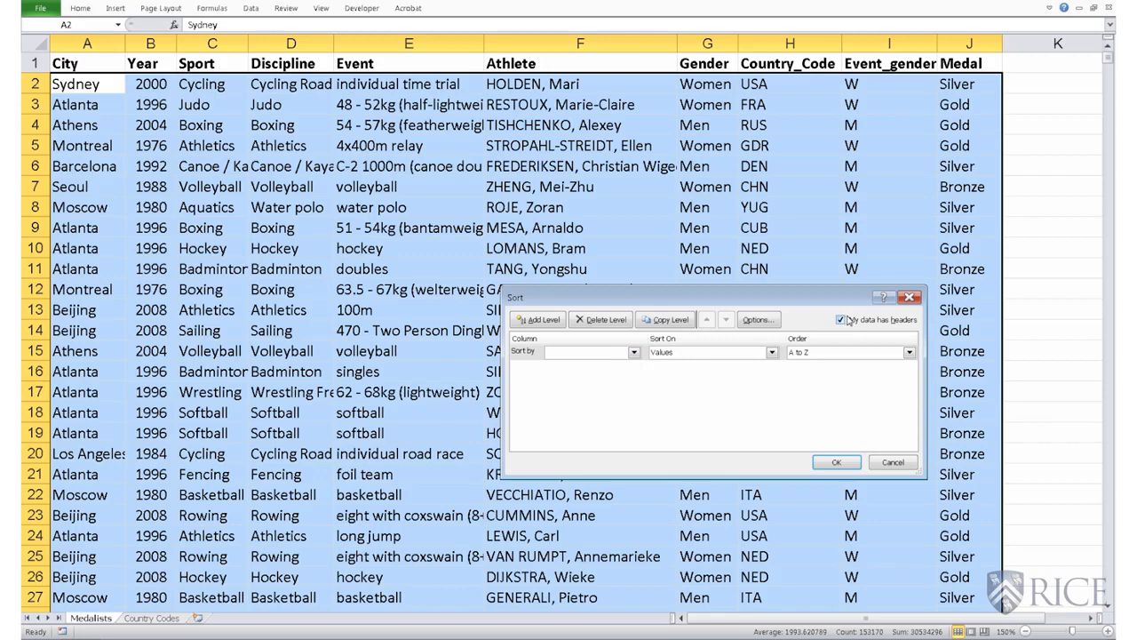
click(633, 353)
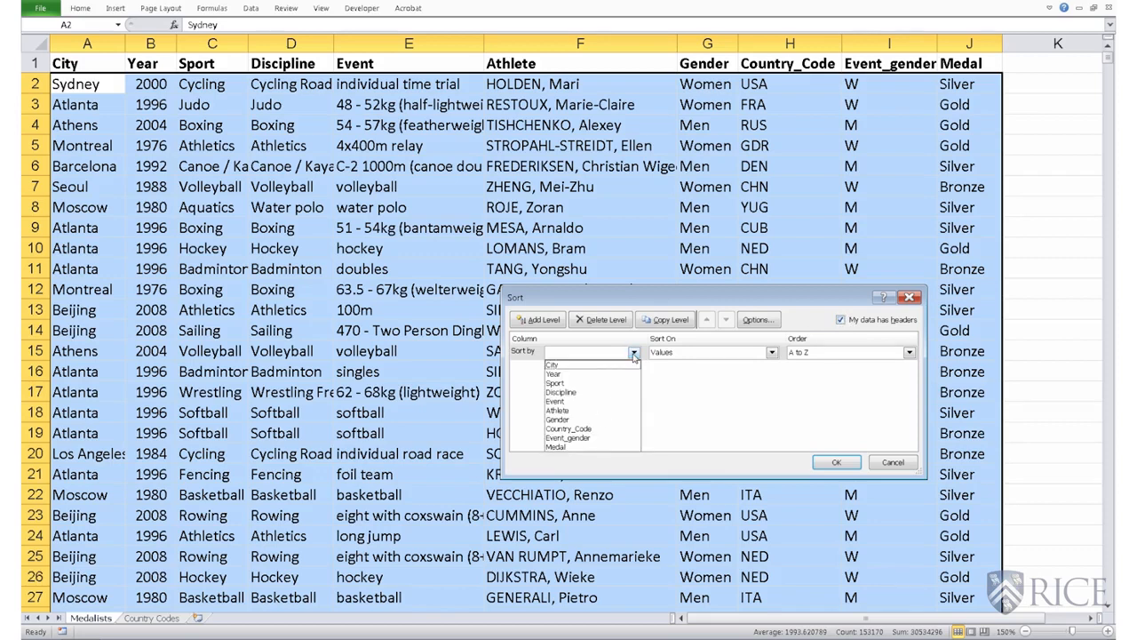
click(604, 374)
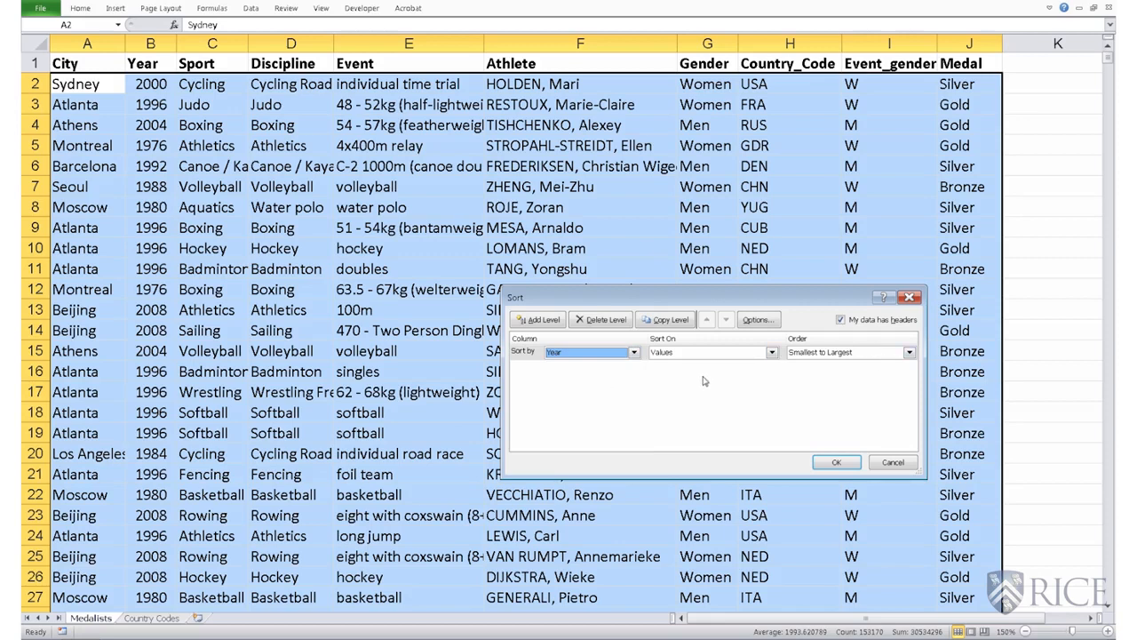
- Add Sport and then Discipline as further sort levels, both by values A to Z, and apply the sort
click(553, 322)
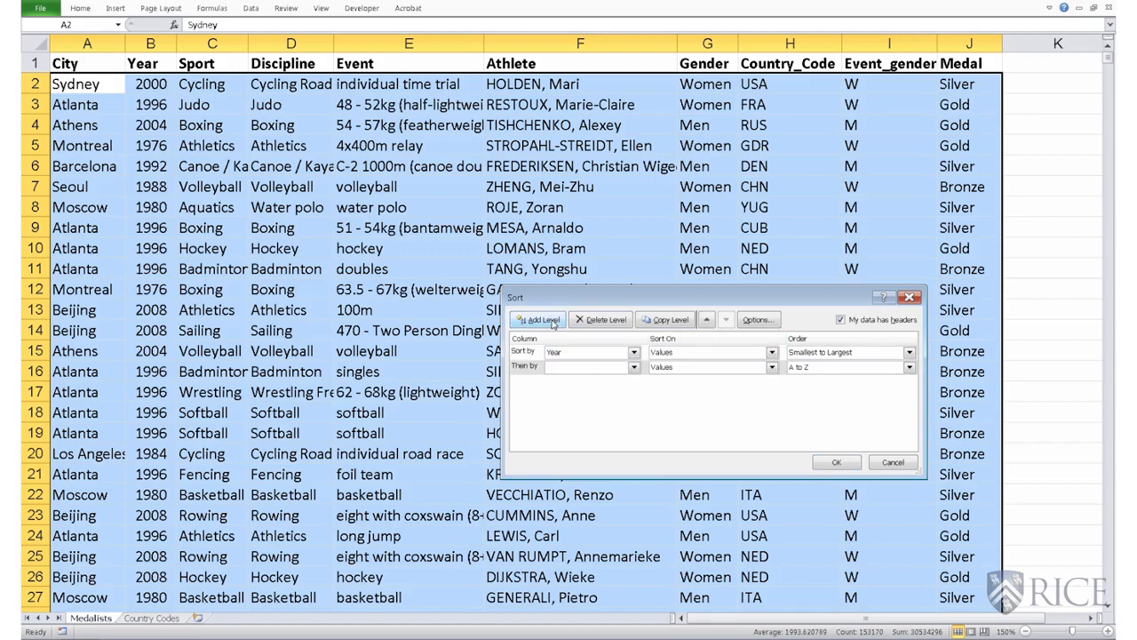
click(633, 367)
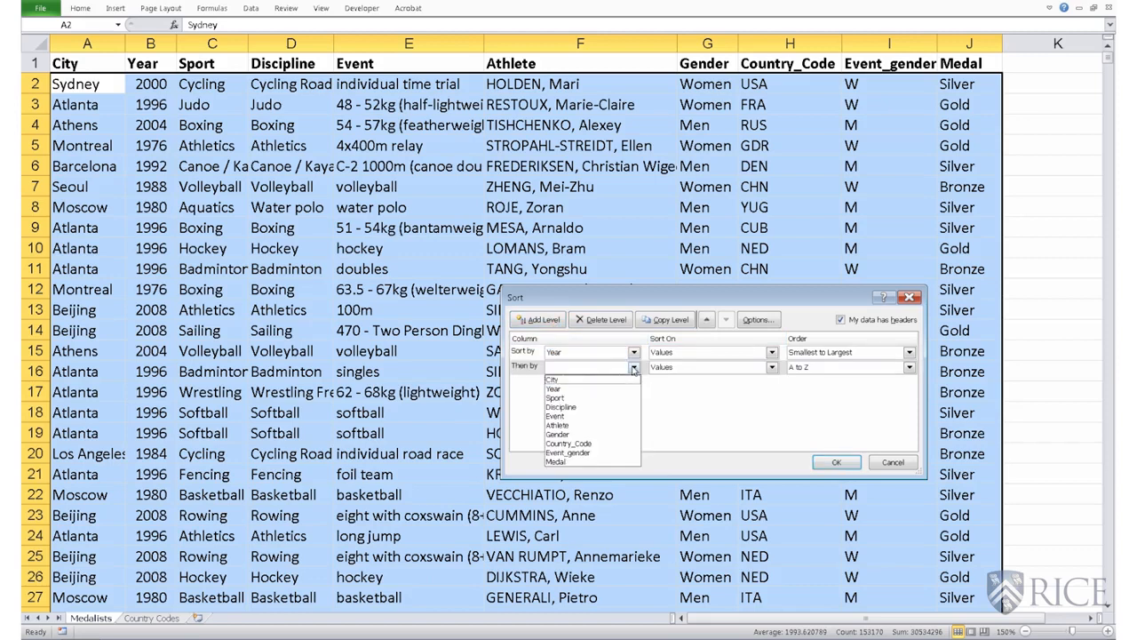
click(578, 400)
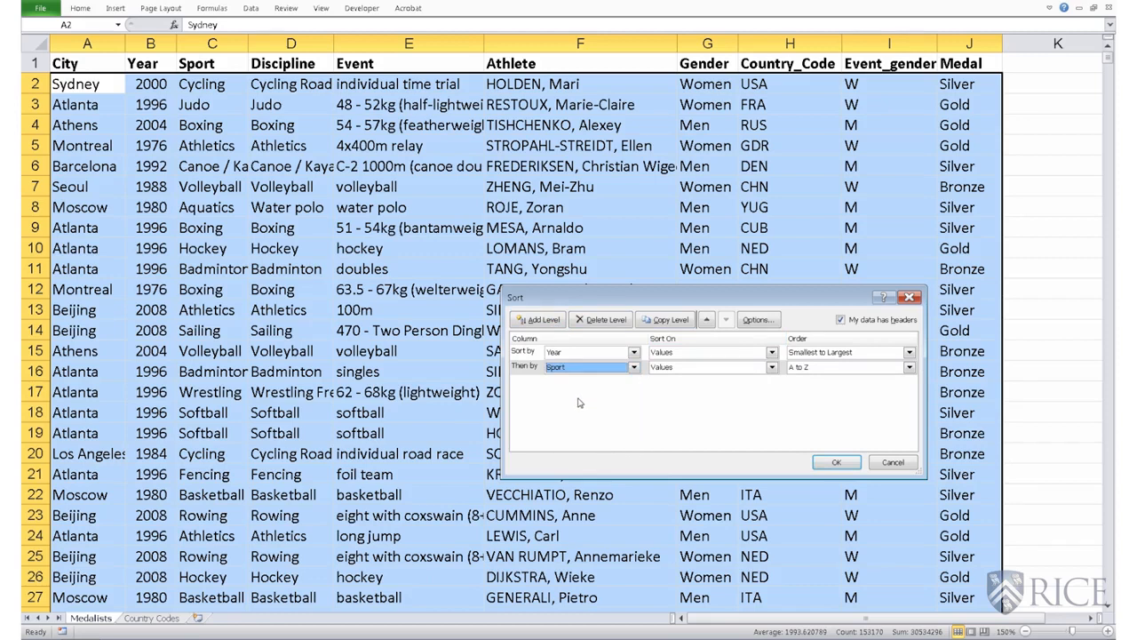
click(558, 322)
click(634, 381)
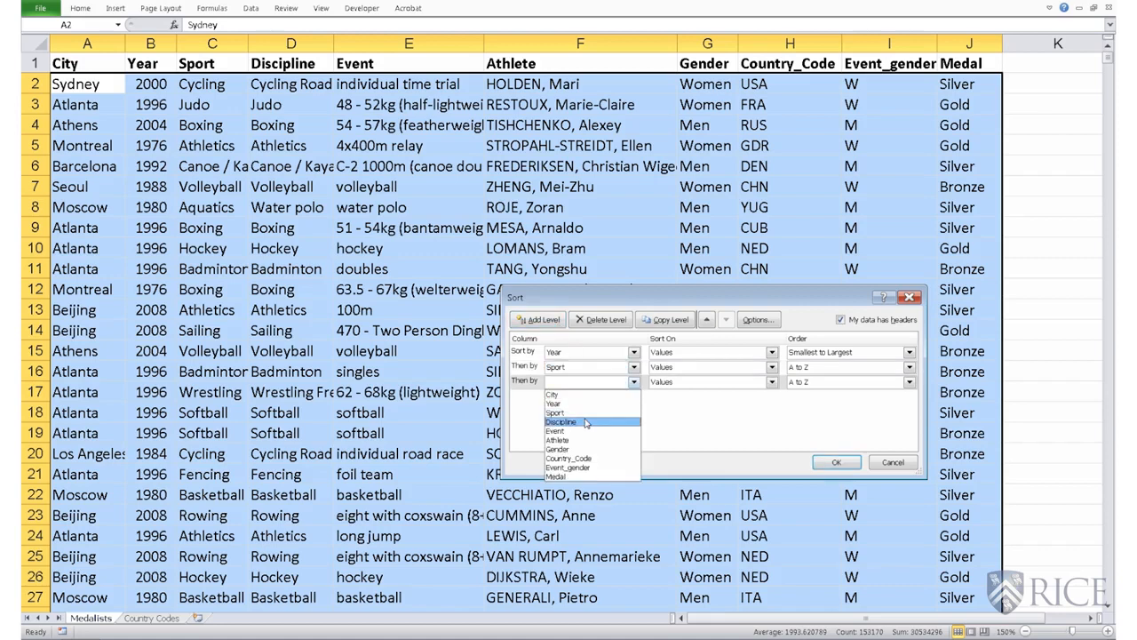
click(587, 422)
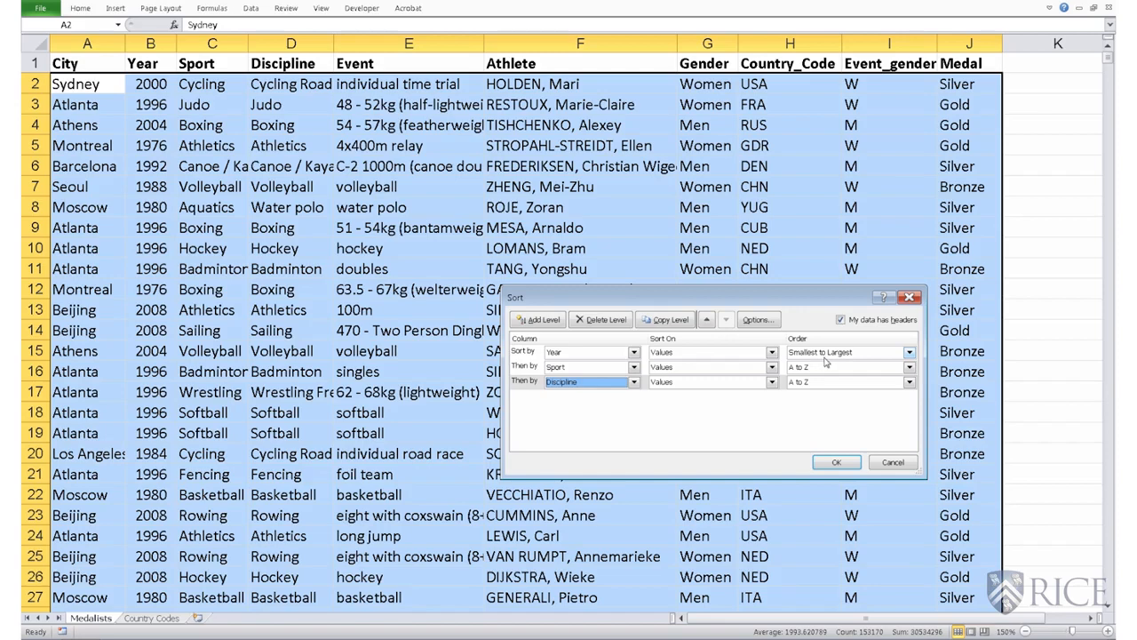
click(837, 464)
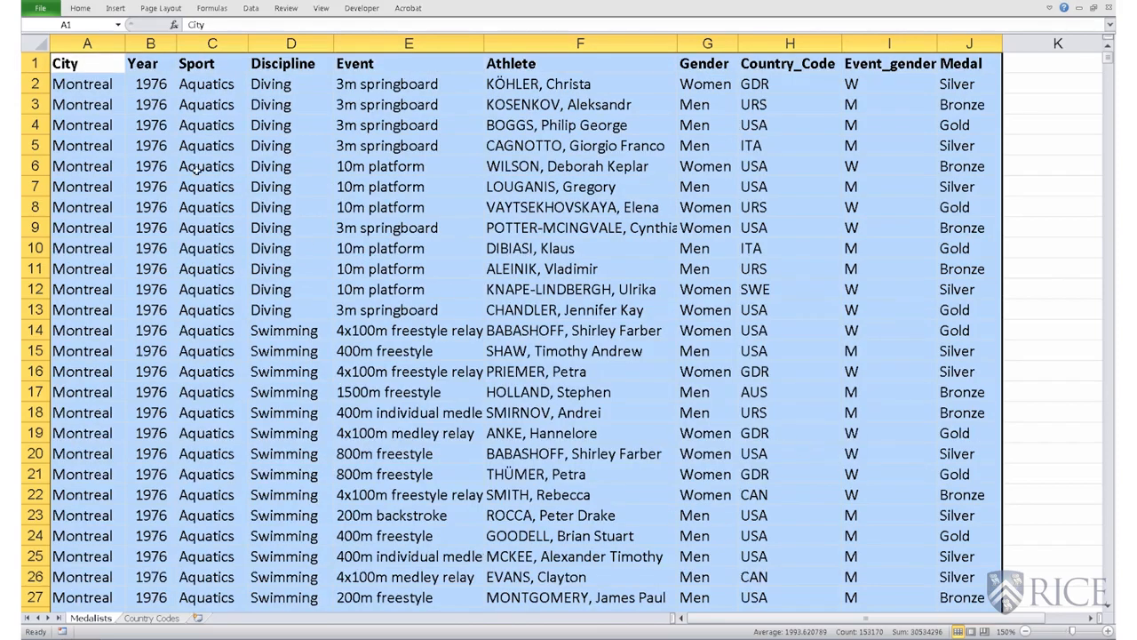
- Check the order of the sorted table in the Year, Sport and Discipline columns
click(82, 85)
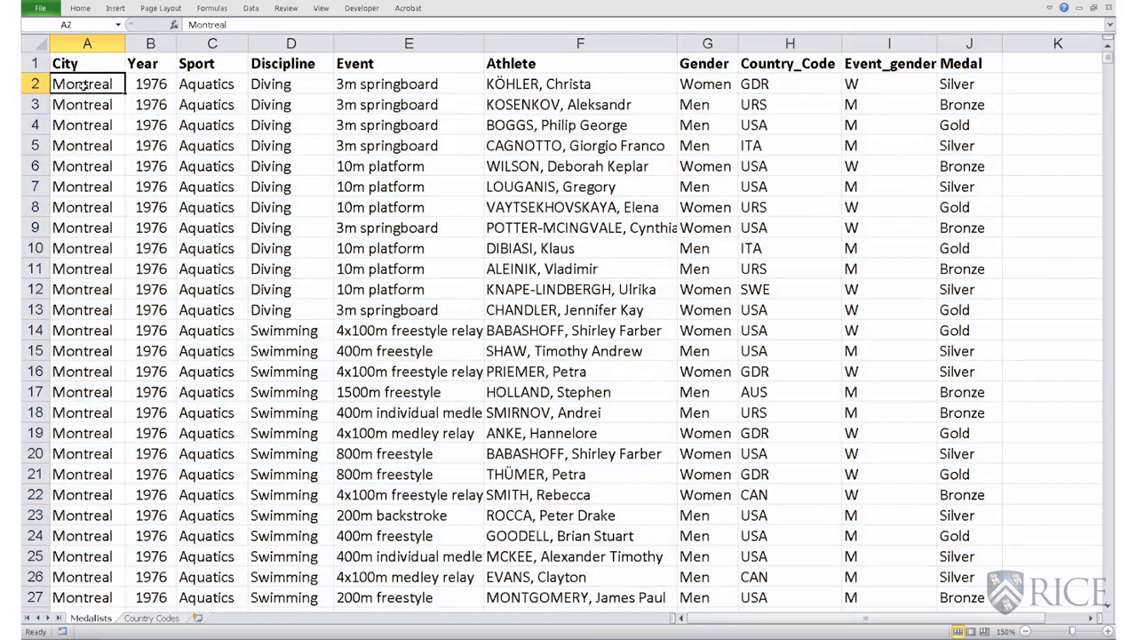
click(151, 44)
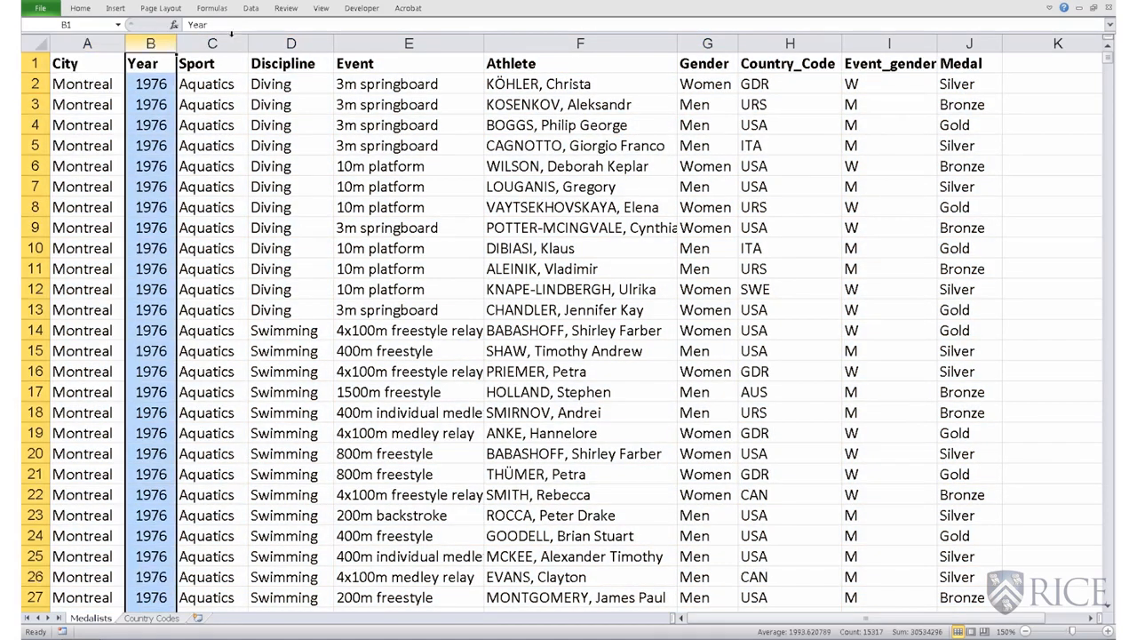
click(212, 43)
click(290, 43)
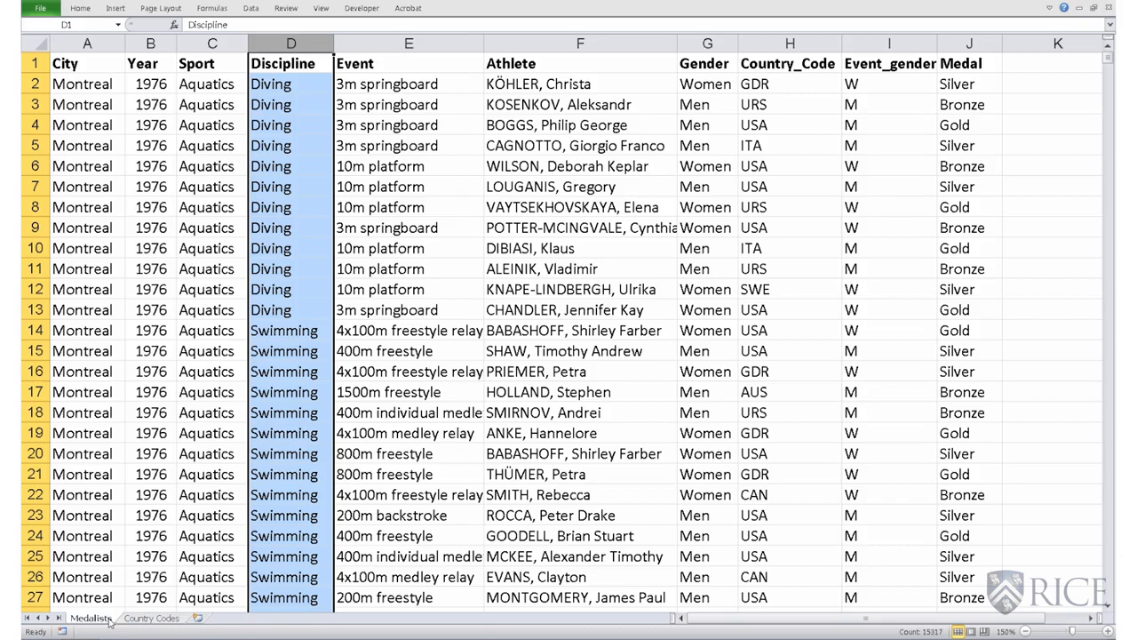
- Insert two new worksheets after Country Codes and rename the first one "My Worksheet"
click(199, 618)
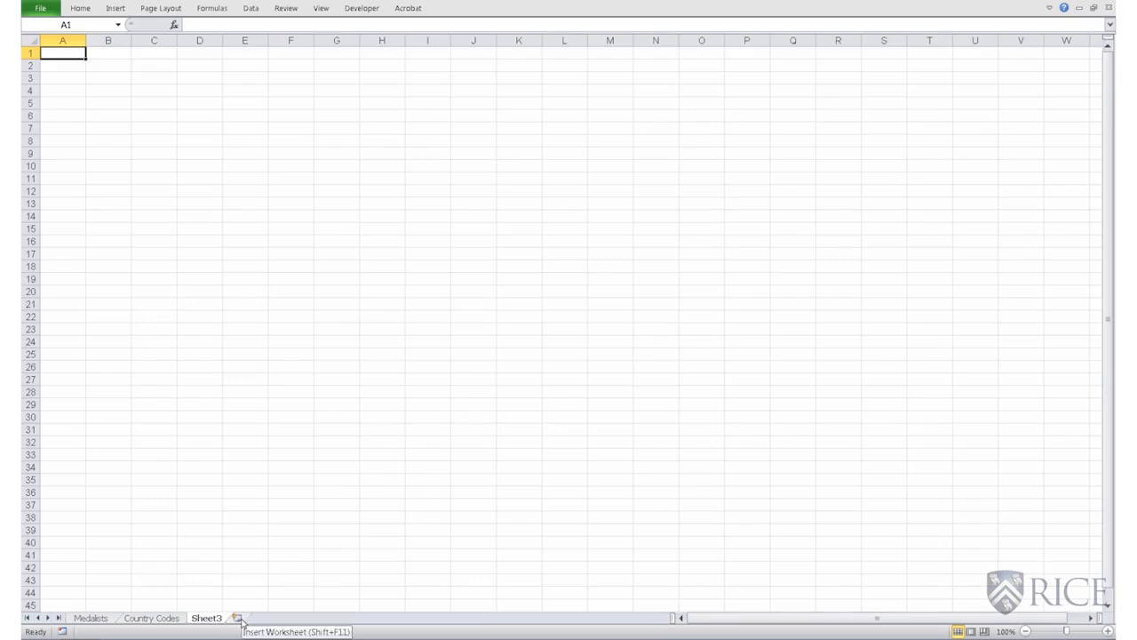
click(239, 617)
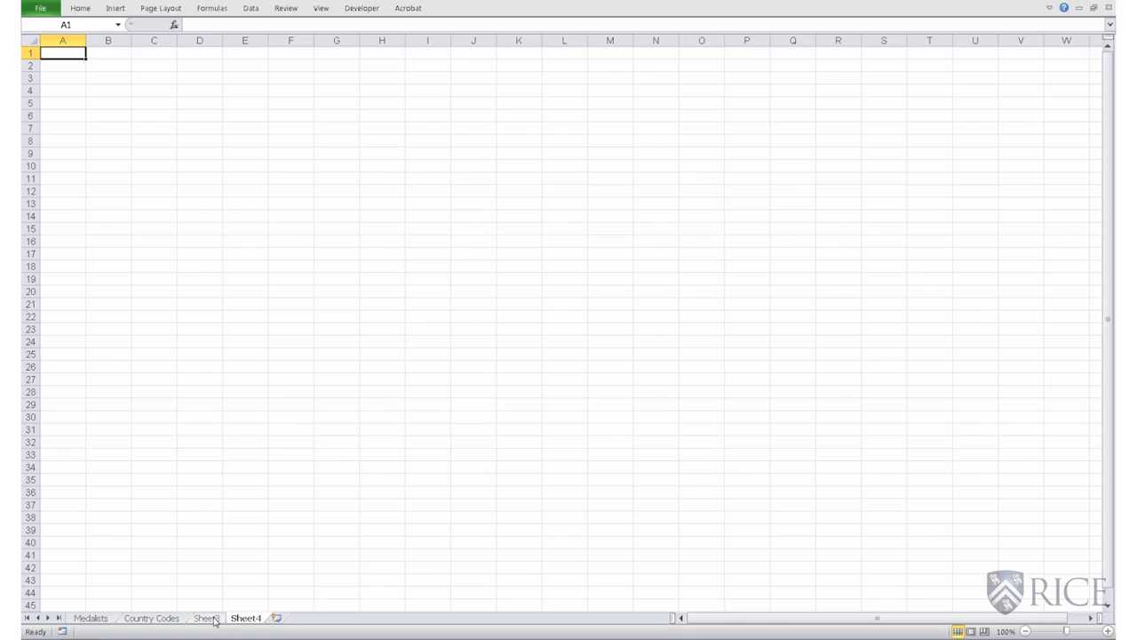
right_click(214, 621)
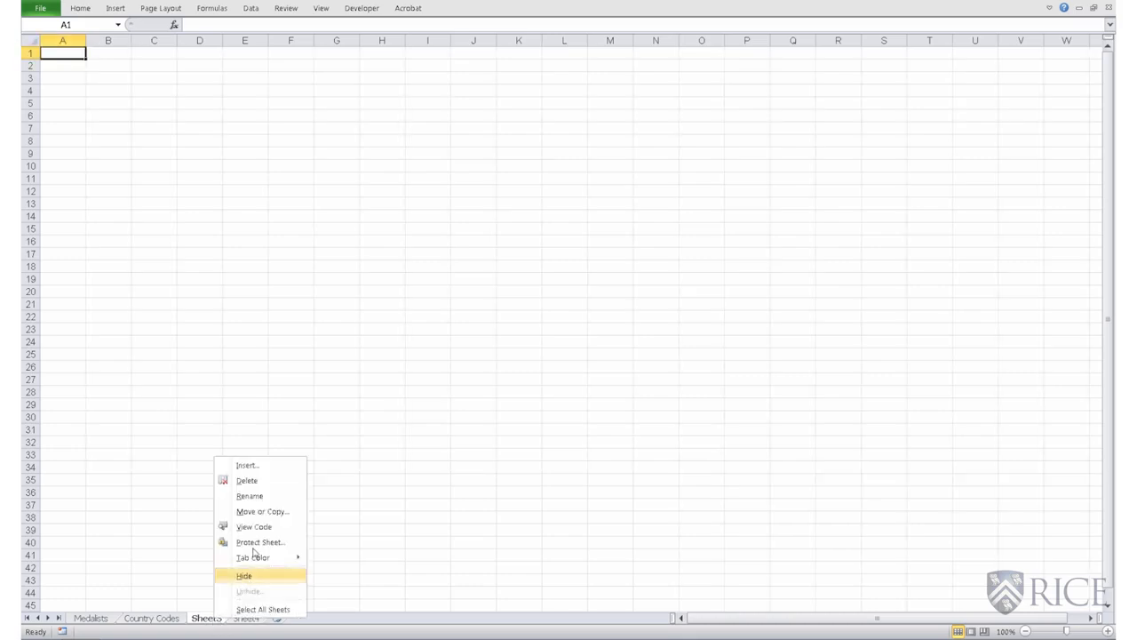
click(252, 496)
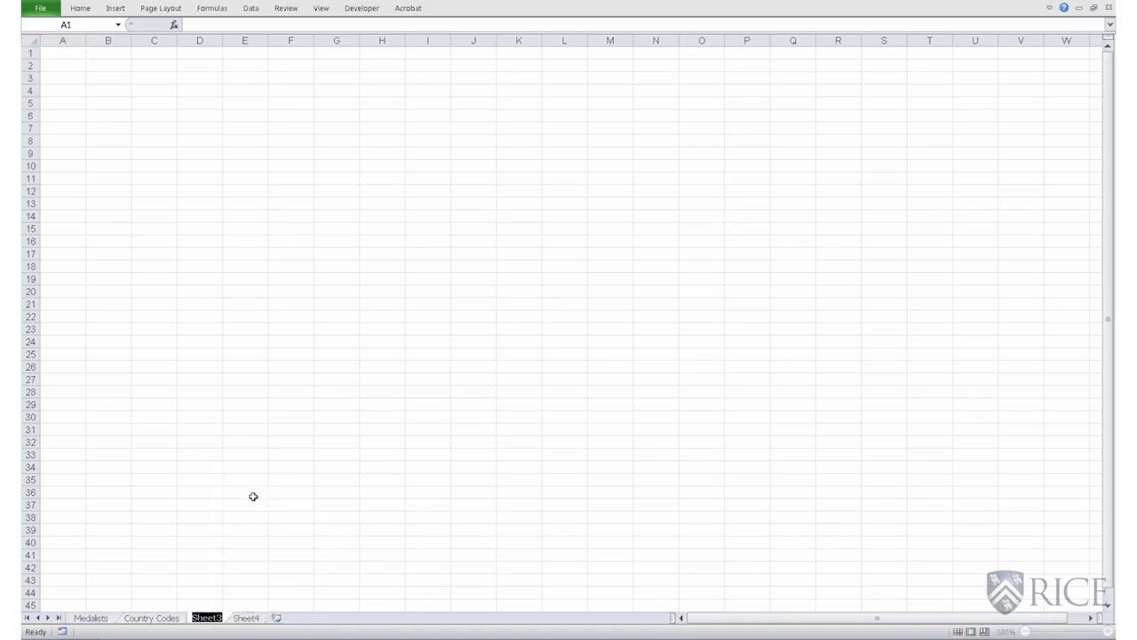
text(My Worksheet)
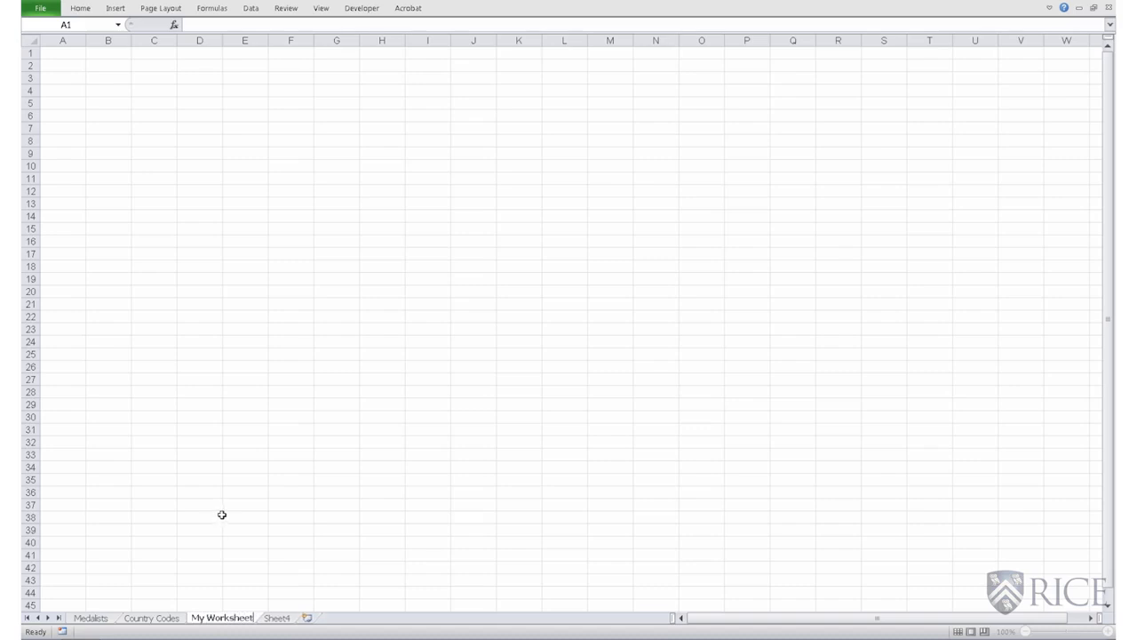
- Delete Sheet4 and the My Worksheet sheet from the workbook
right_click(276, 620)
click(310, 481)
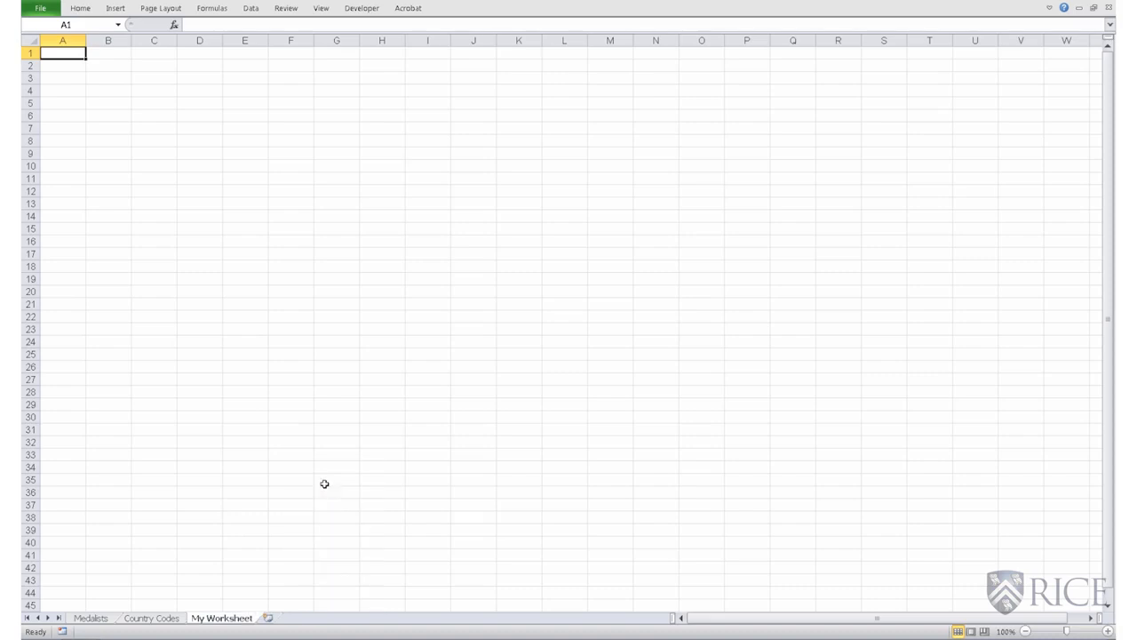
right_click(222, 622)
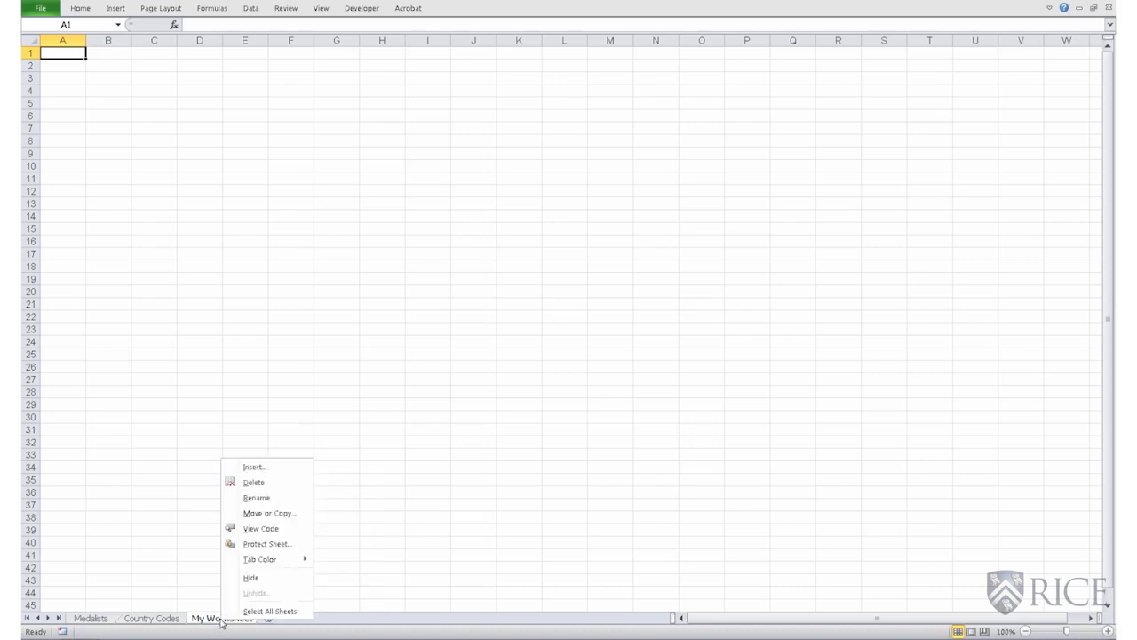
click(266, 483)
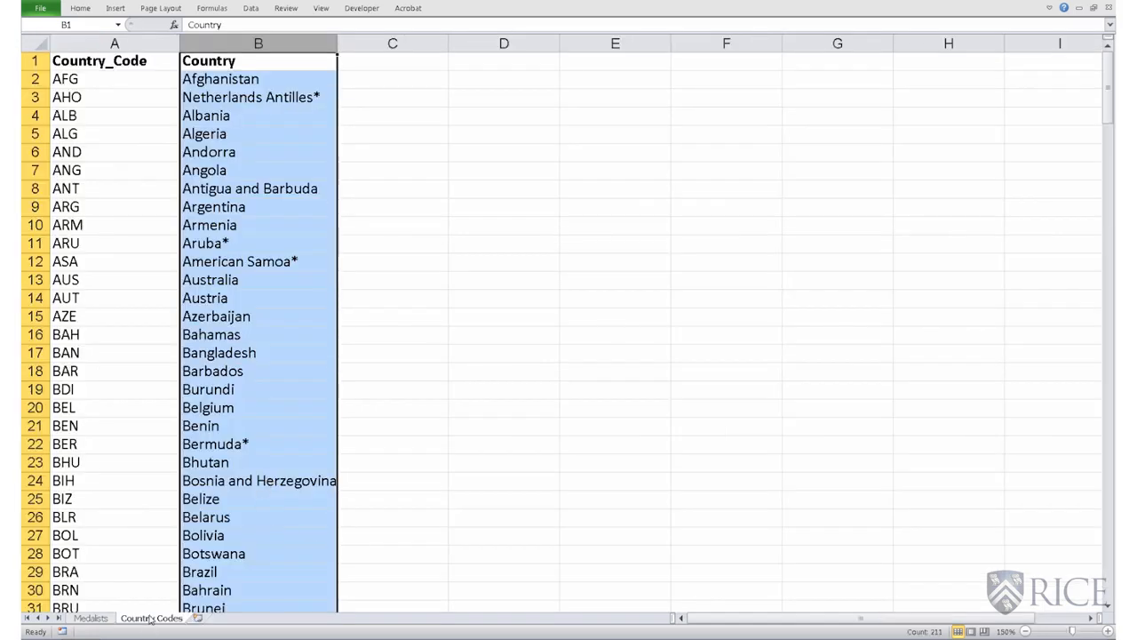
- Examine the Country_Code and Country columns on the Country Codes sheet
click(134, 522)
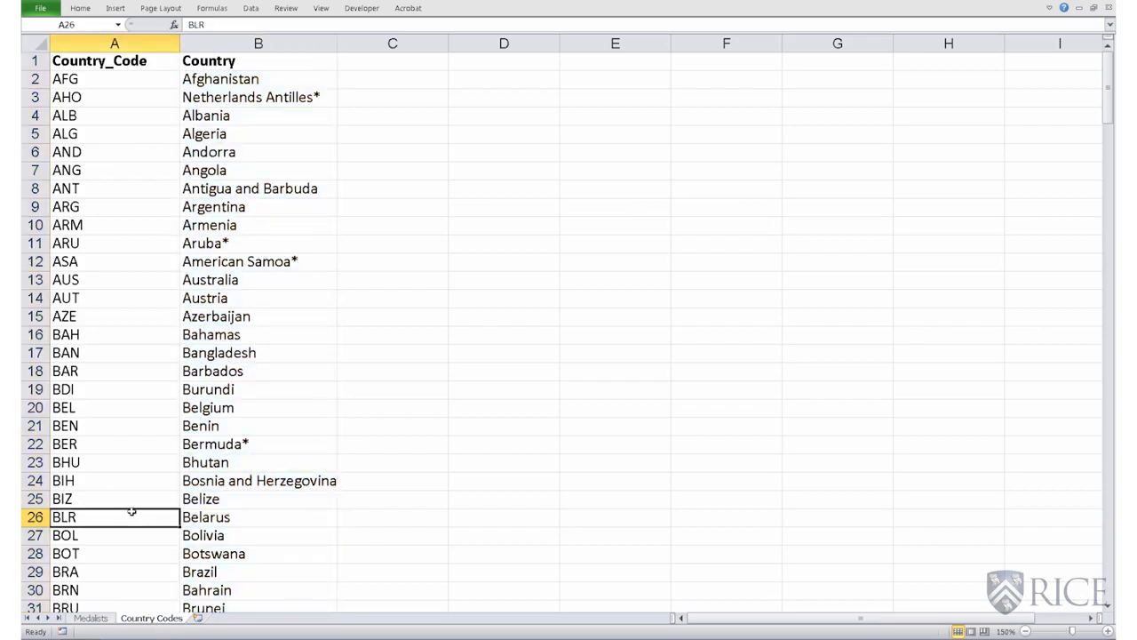
click(114, 43)
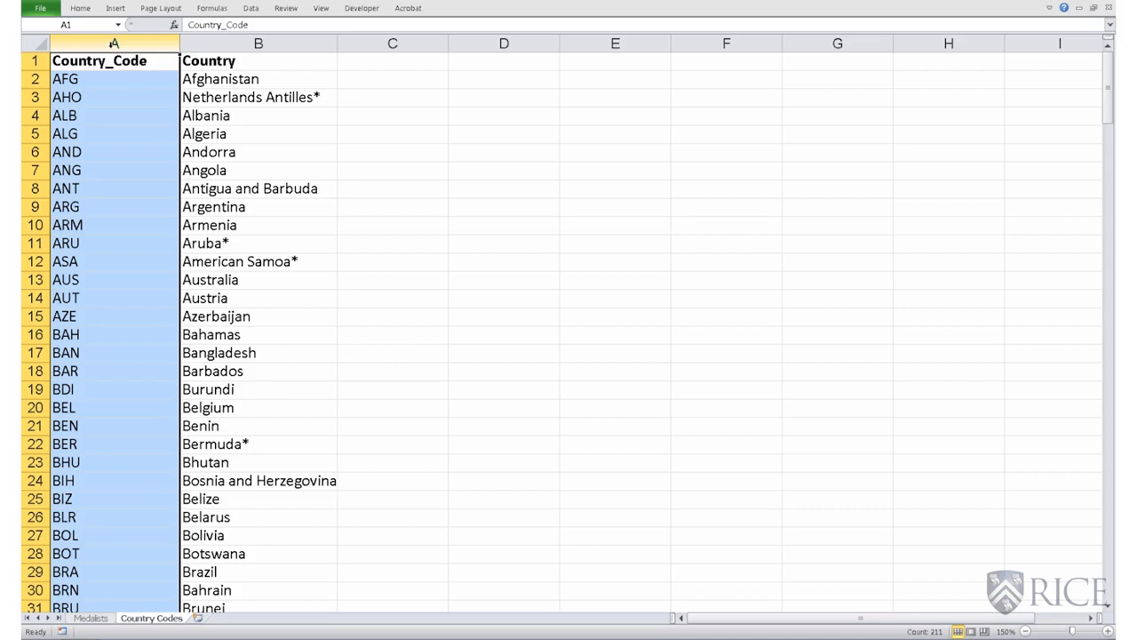
click(258, 43)
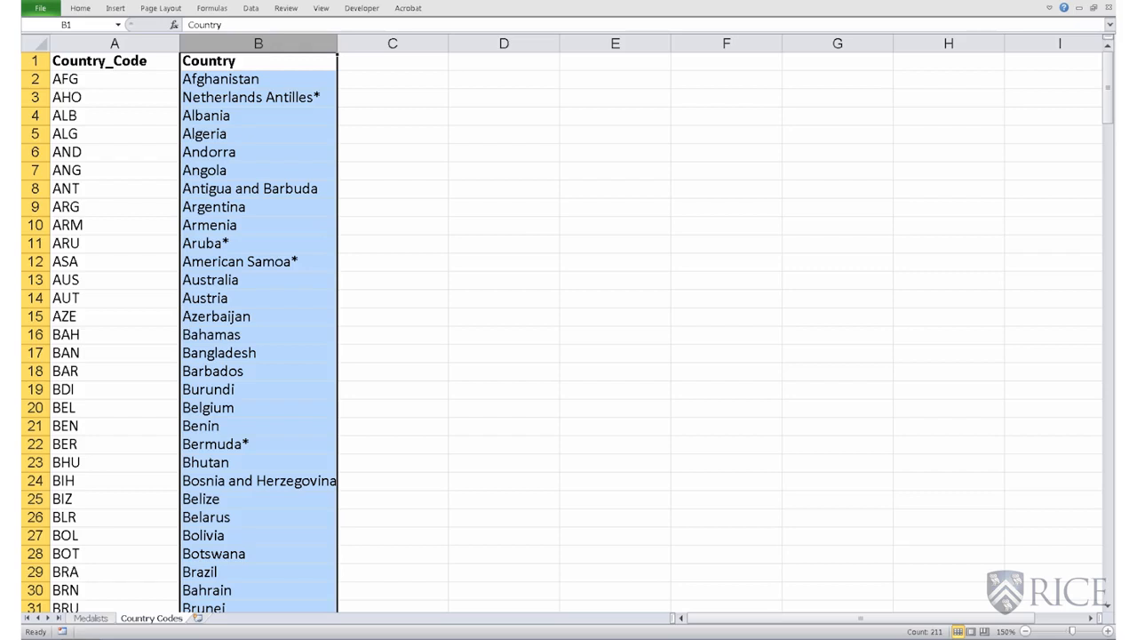
- Insert a column before Event_gender on the Medalists sheet and give it the header "Country"
click(100, 621)
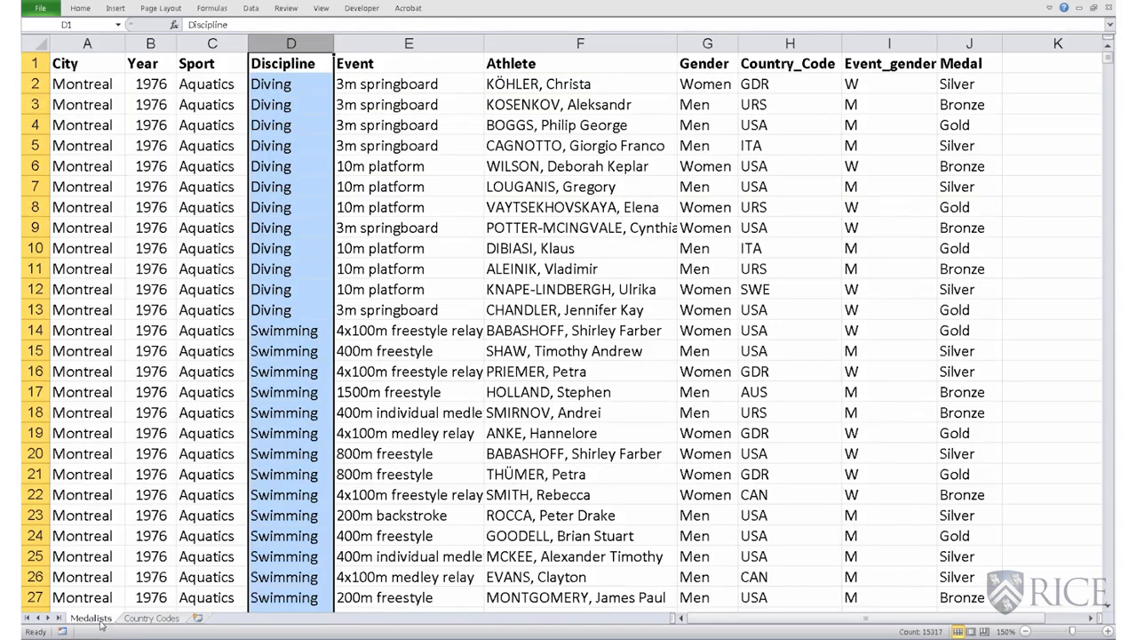
click(791, 39)
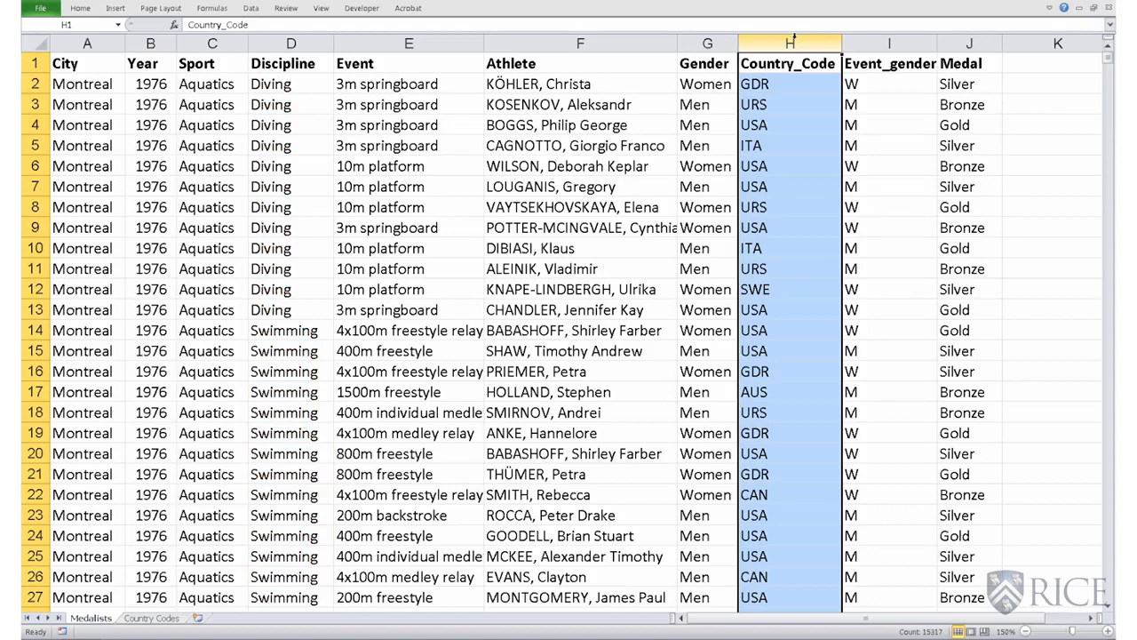
click(867, 42)
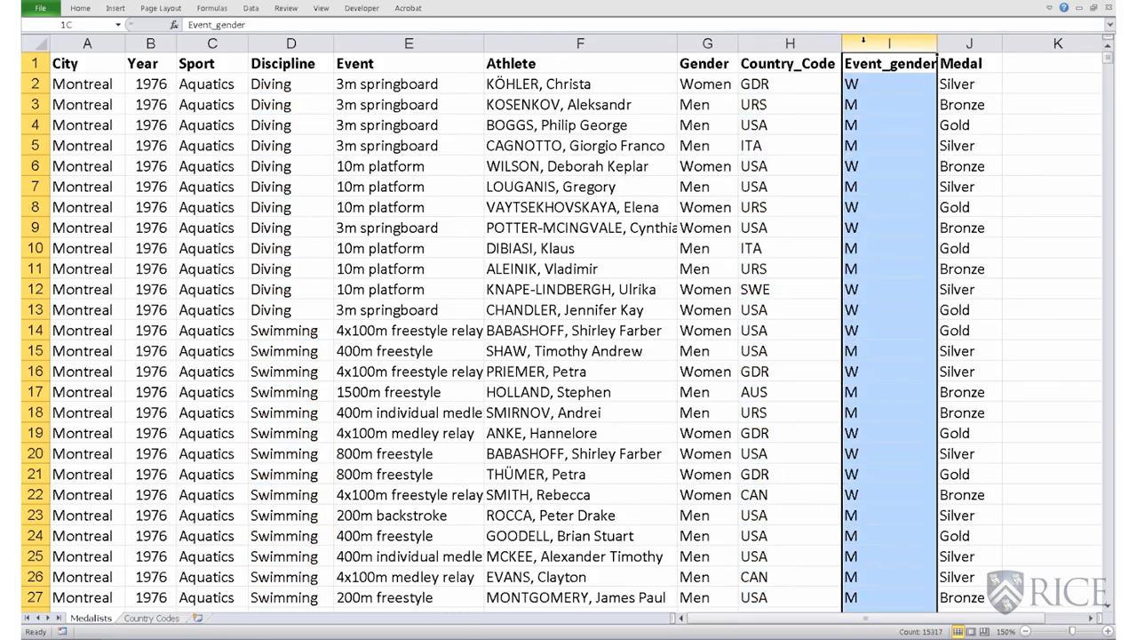
right_click(867, 44)
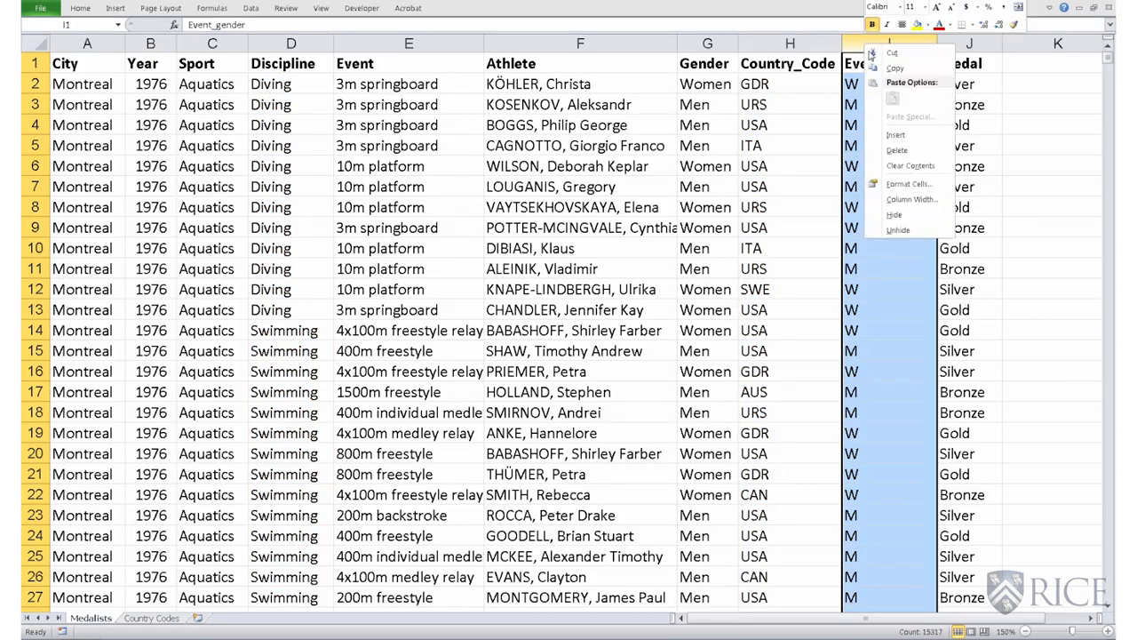
click(896, 135)
click(877, 70)
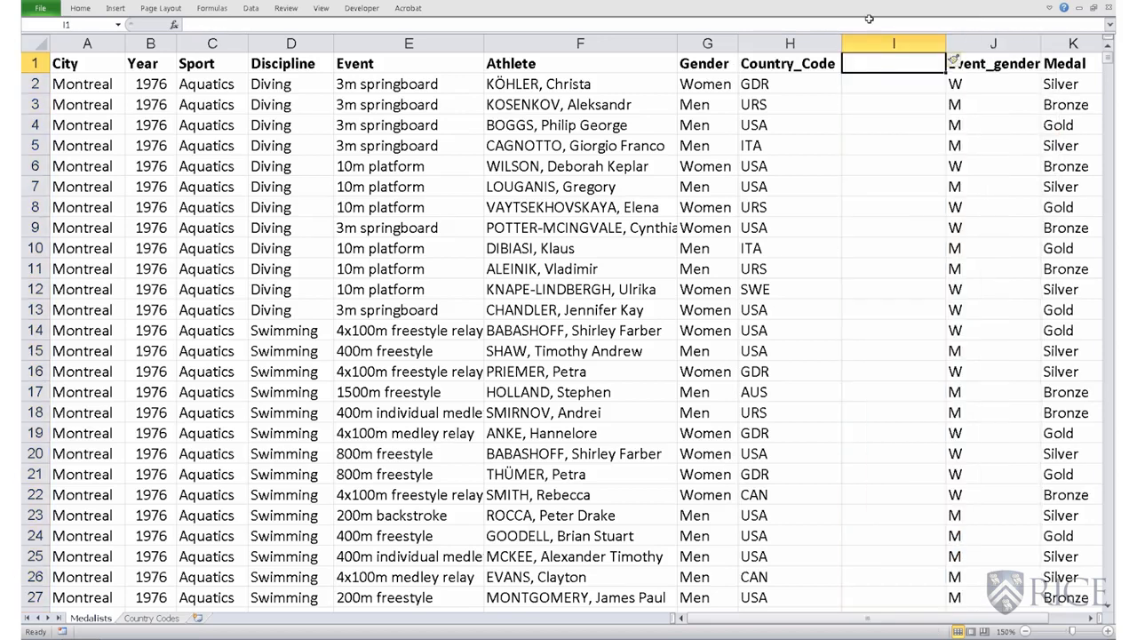
text(Country)
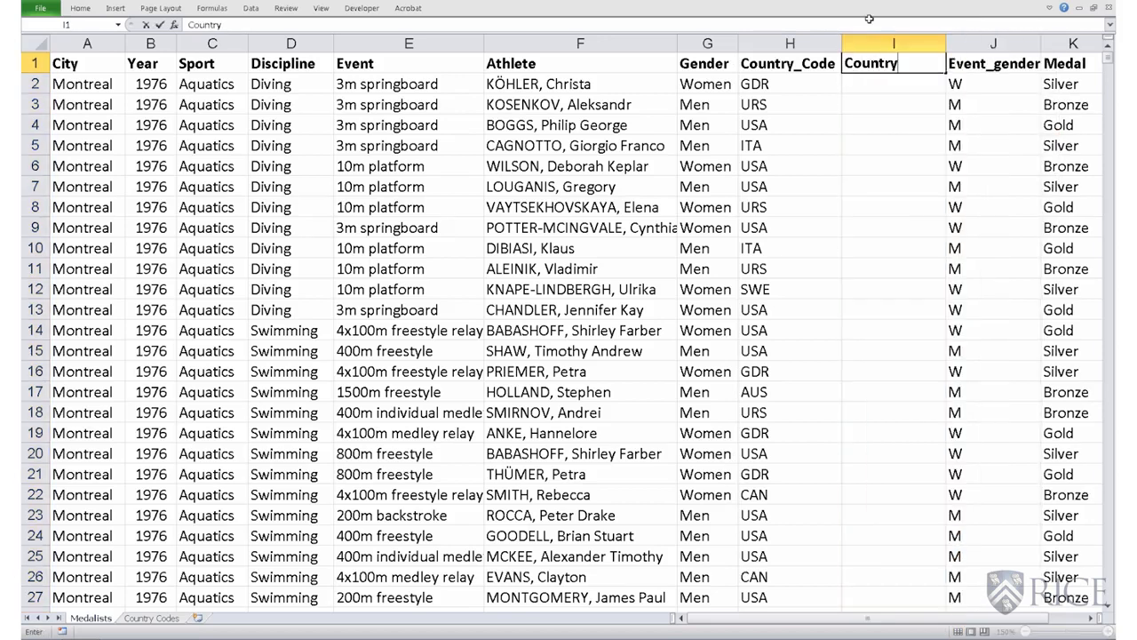
key(Return)
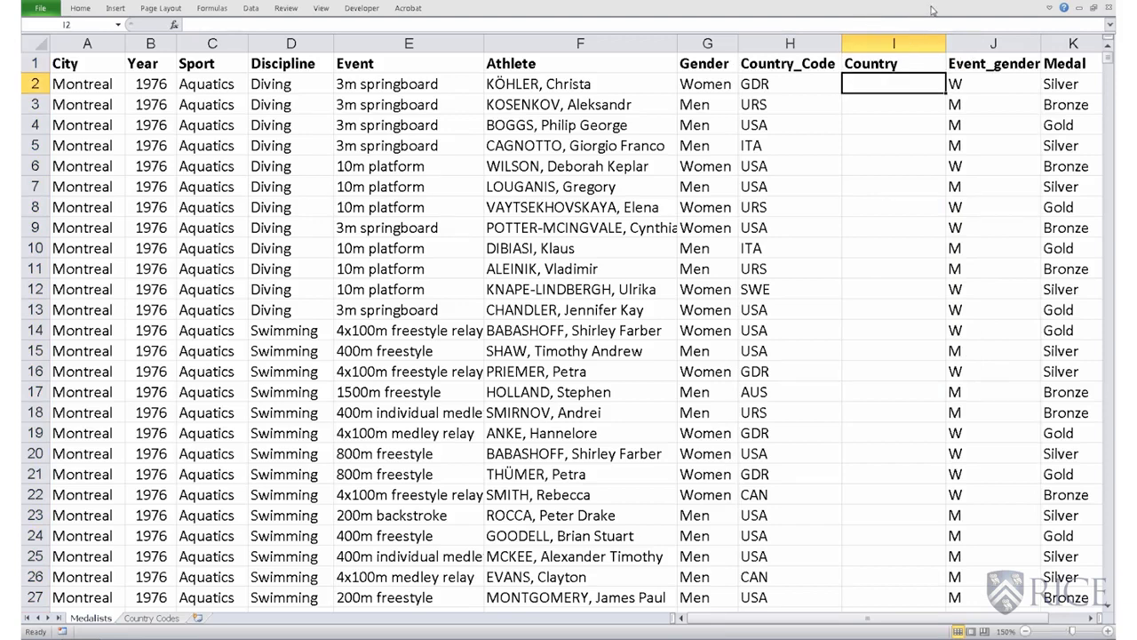
- Start a VLOOKUP formula in cell I2 with the country code in H2 as the lookup value
click(766, 85)
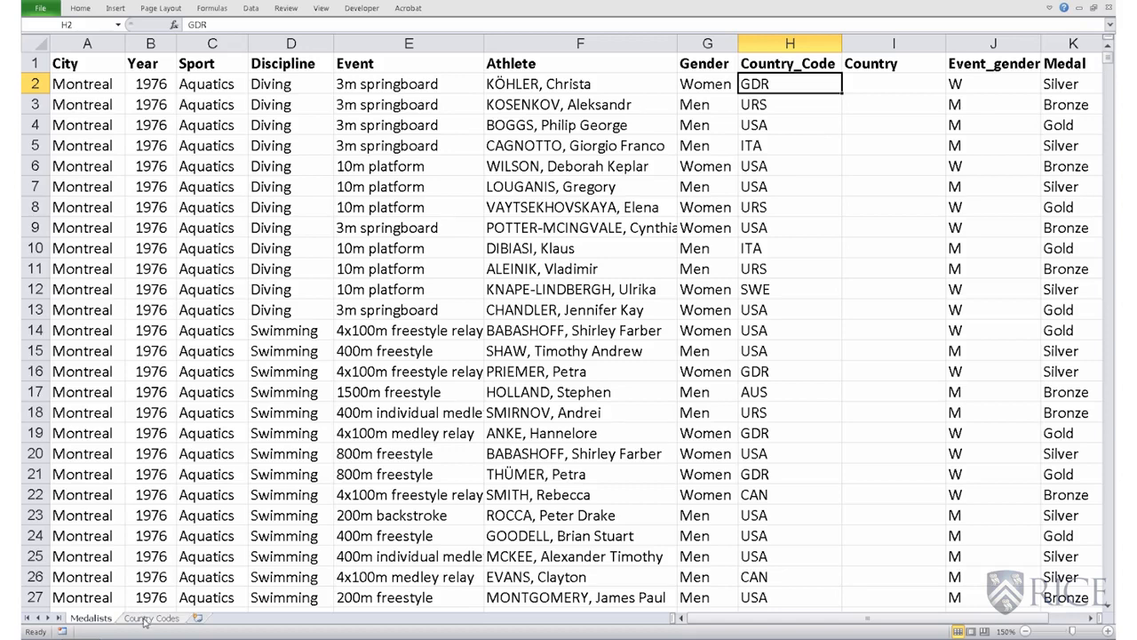
click(862, 80)
text(=)
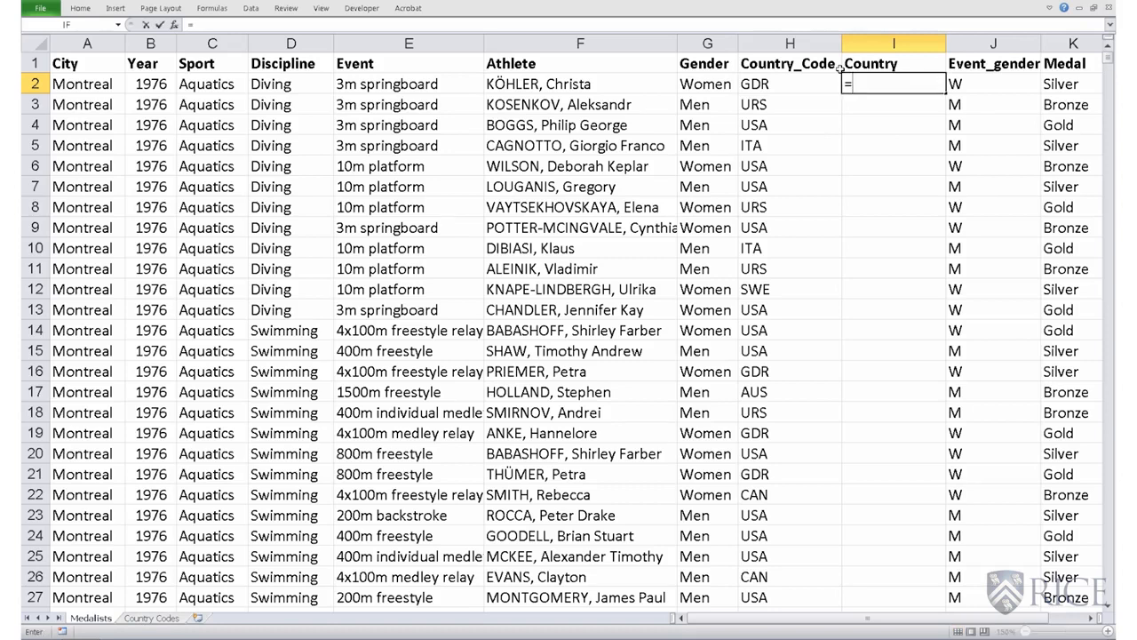
text(V)
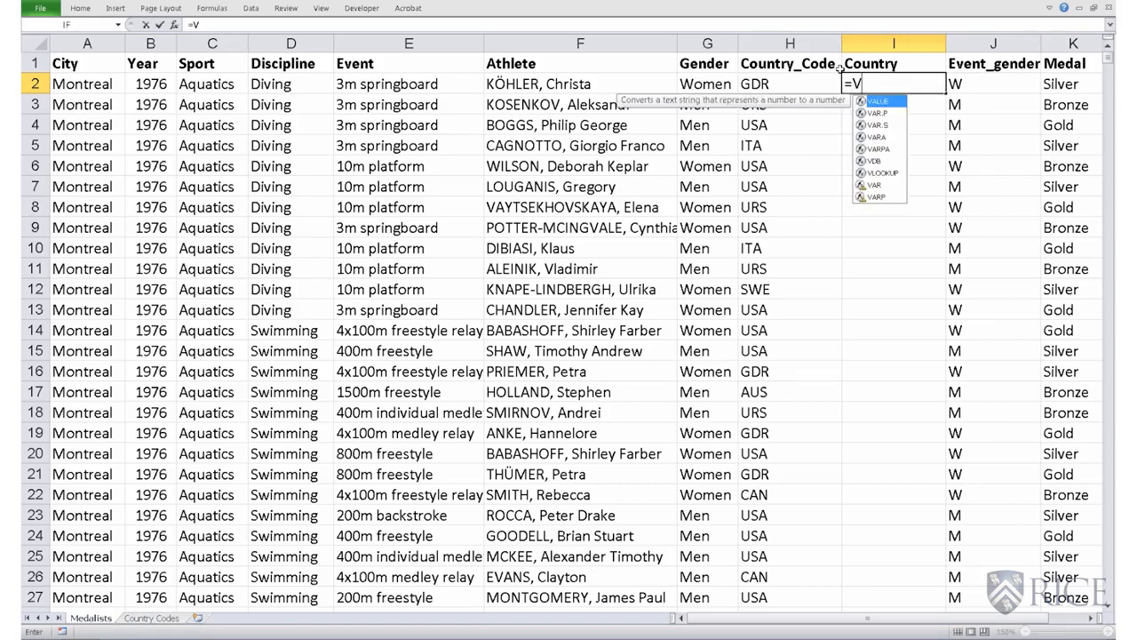
text(LOOKUP)
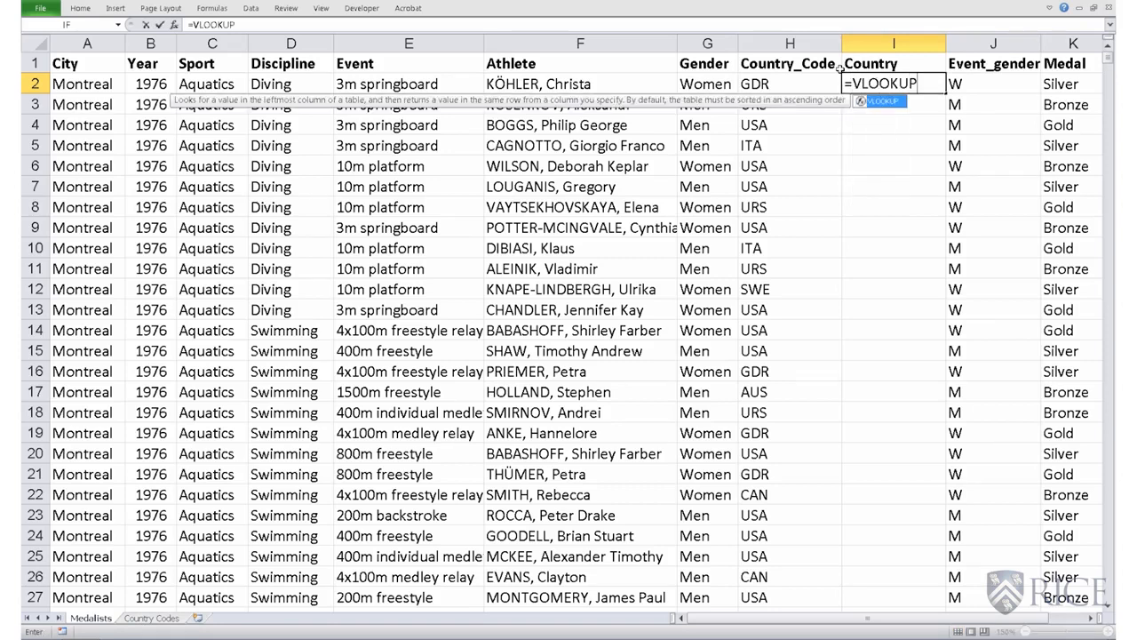
text(()
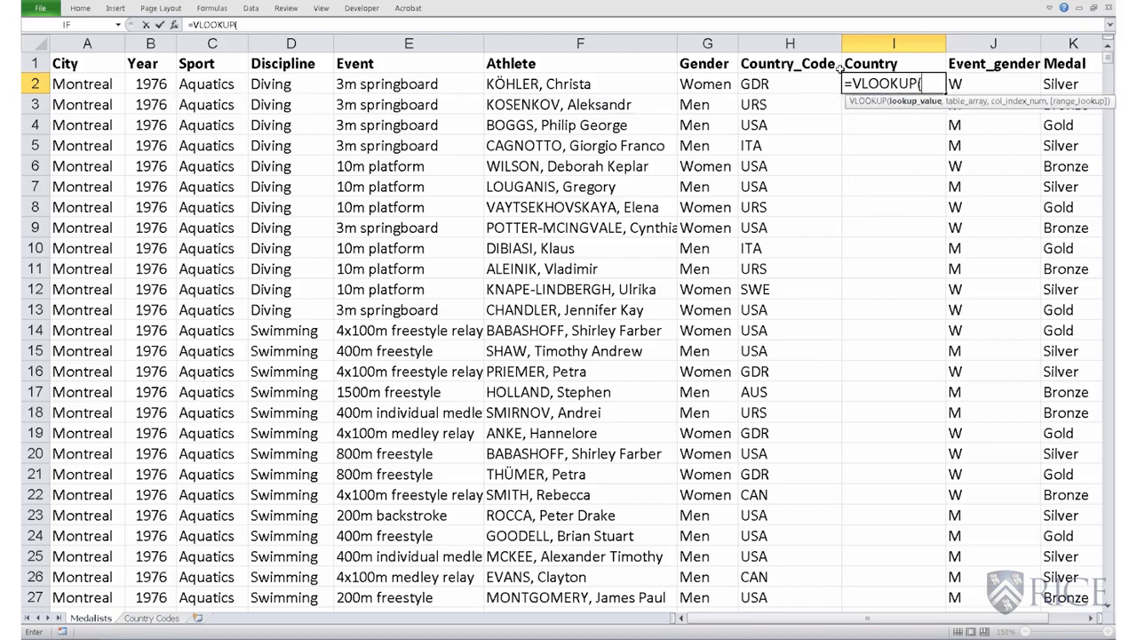
click(781, 84)
text(,)
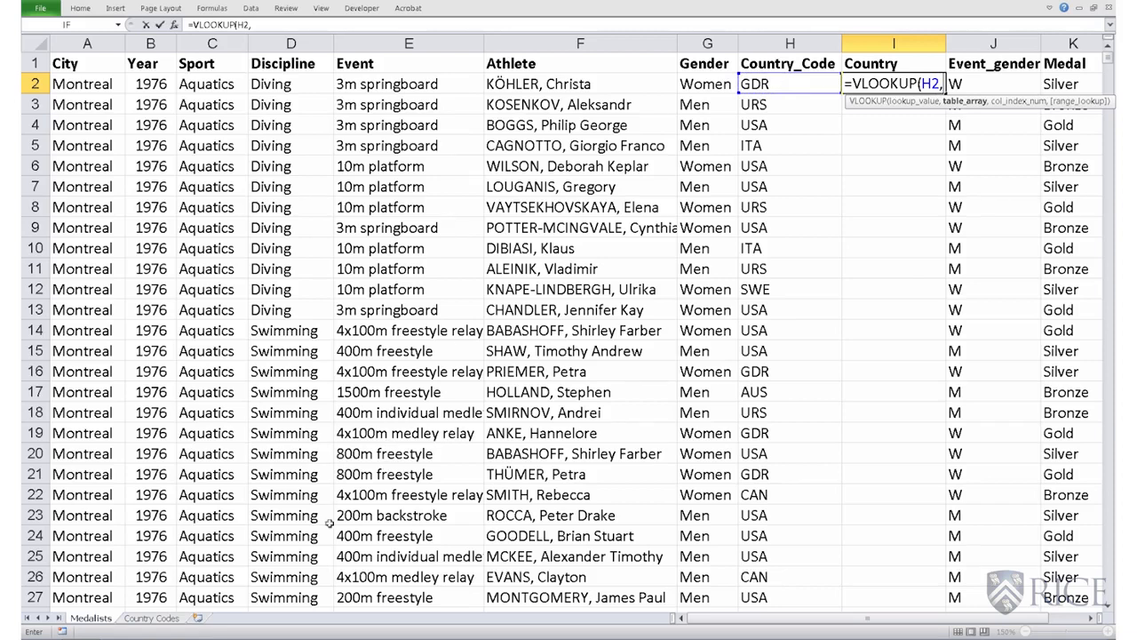
- Set the VLOOKUP table array to the range A2:B211 on the Country Codes sheet
click(151, 619)
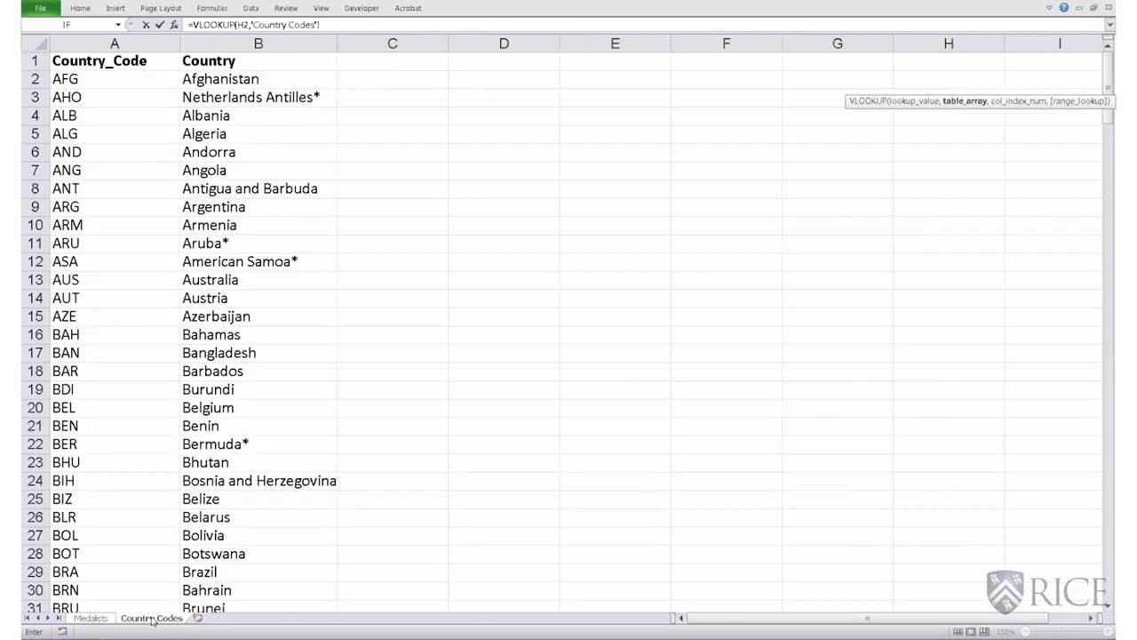
drag(70, 80, 247, 91)
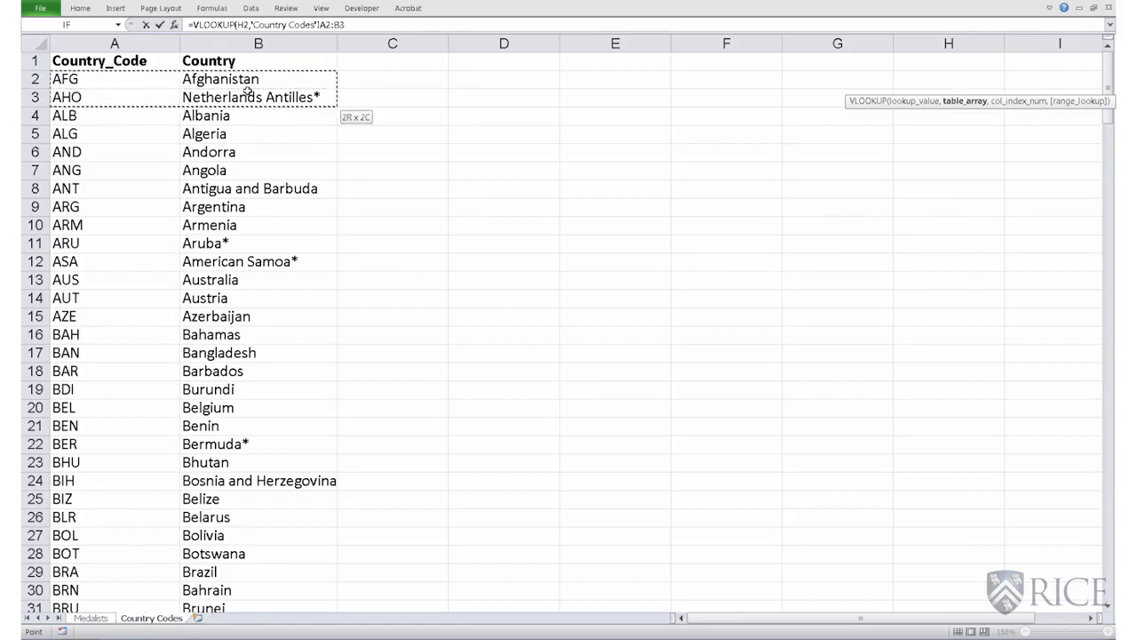
key(ctrl+shift+Down)
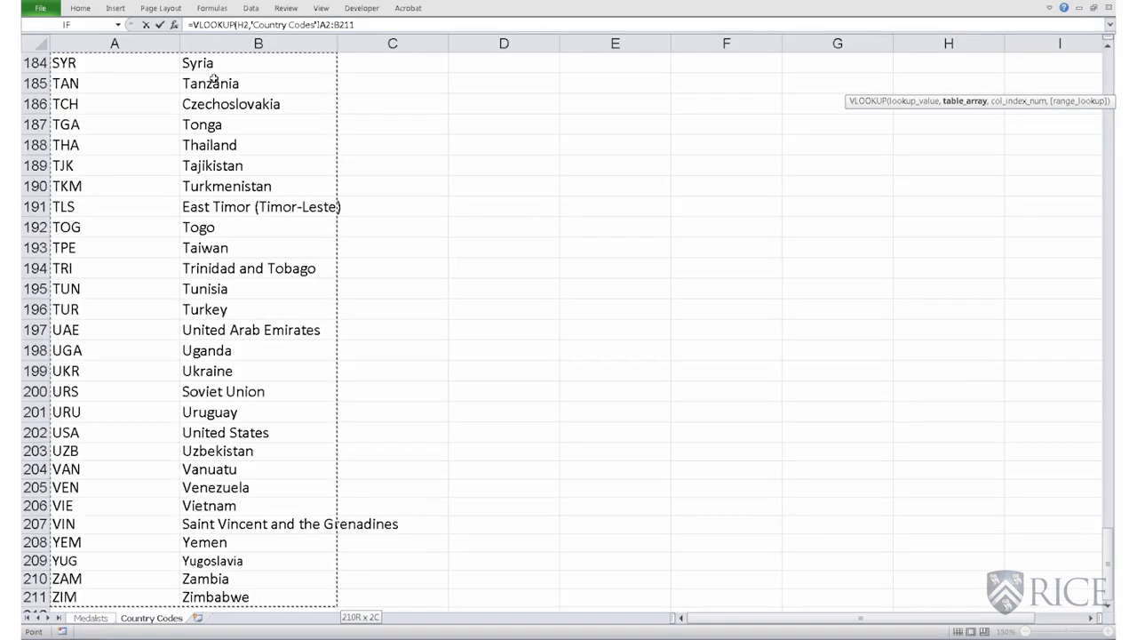
scroll(213, 80, up, 20)
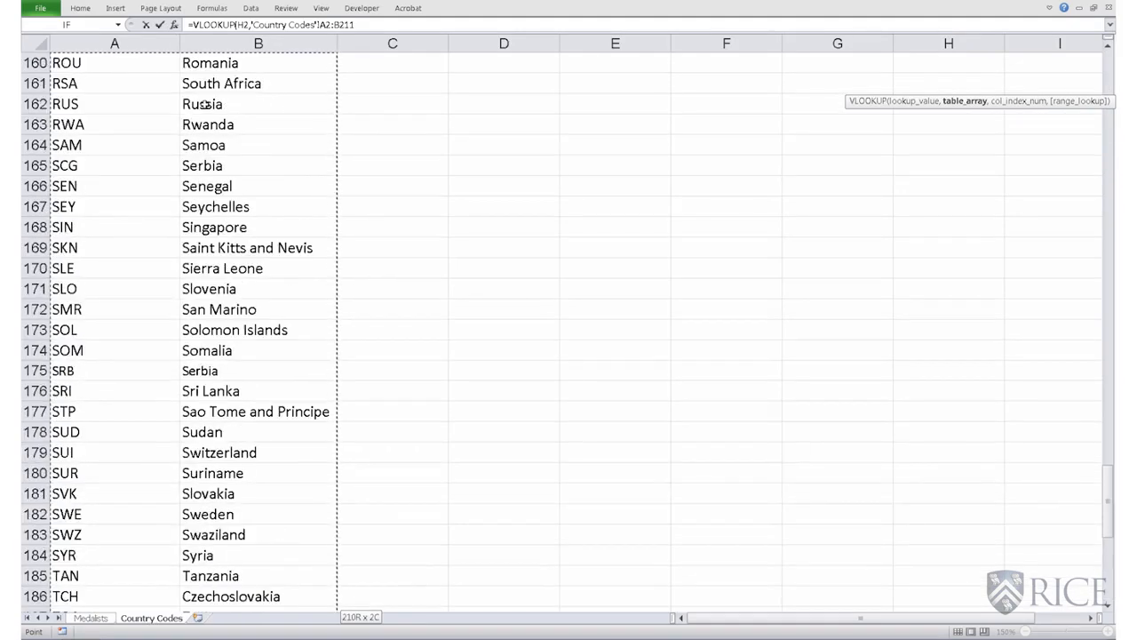
scroll(205, 103, up, 20)
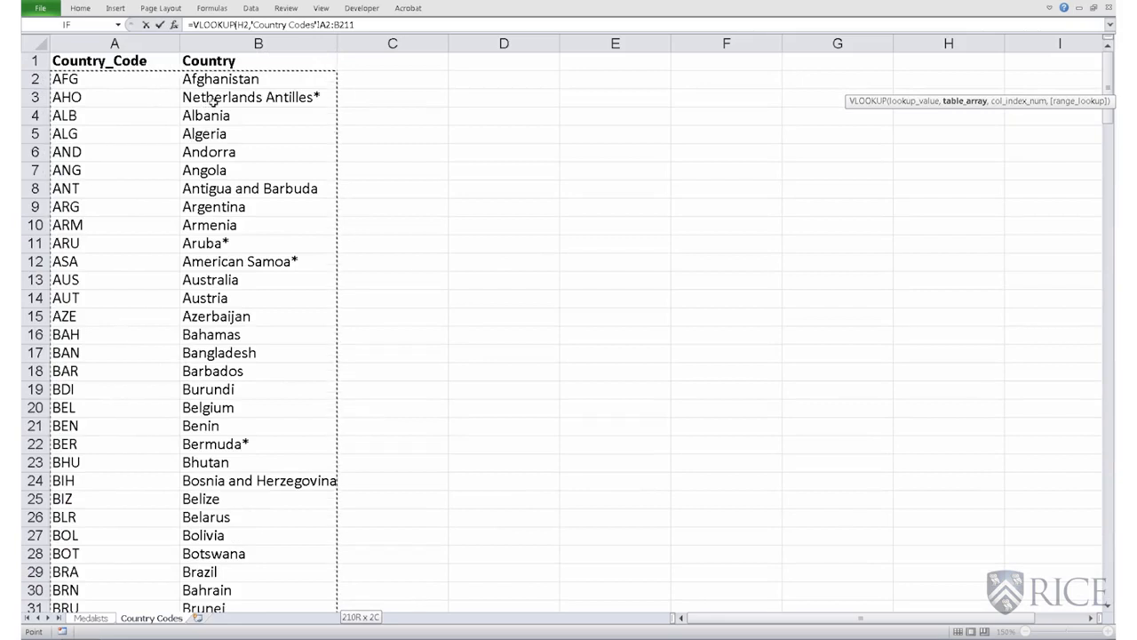
click(363, 24)
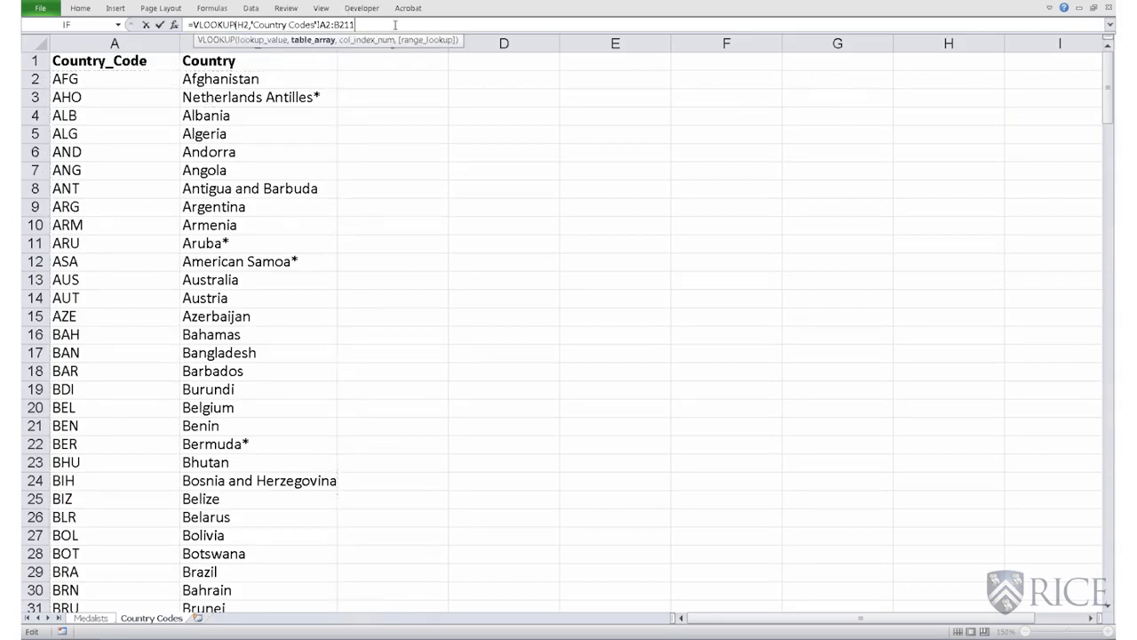
- Complete the VLOOKUP arguments with column index 2 and FALSE for an exact match
text(,)
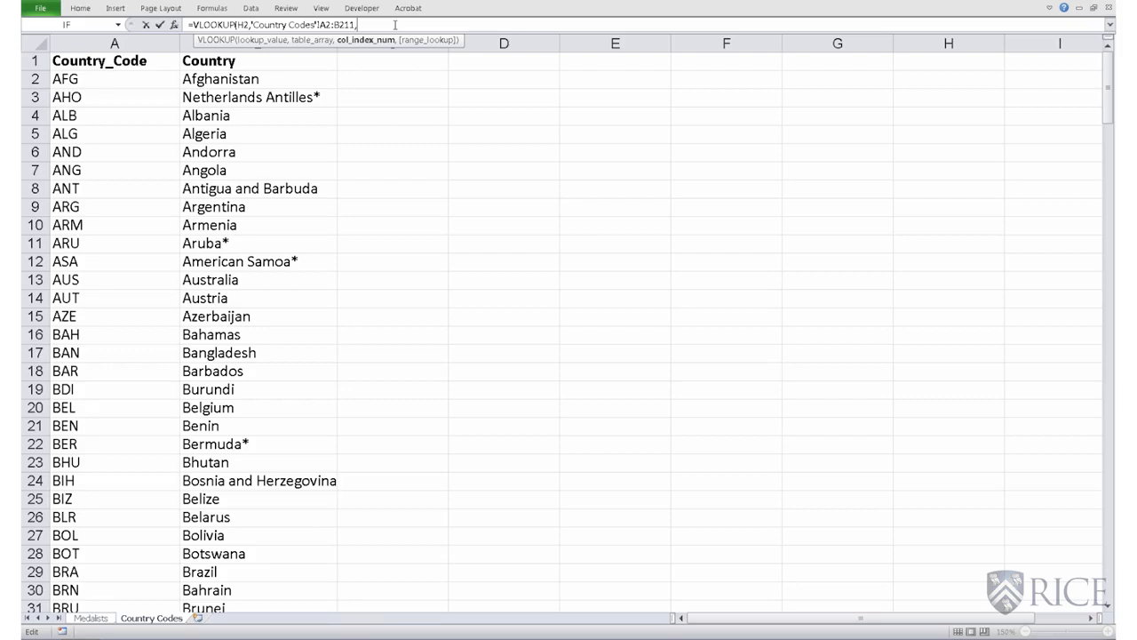
text(2,)
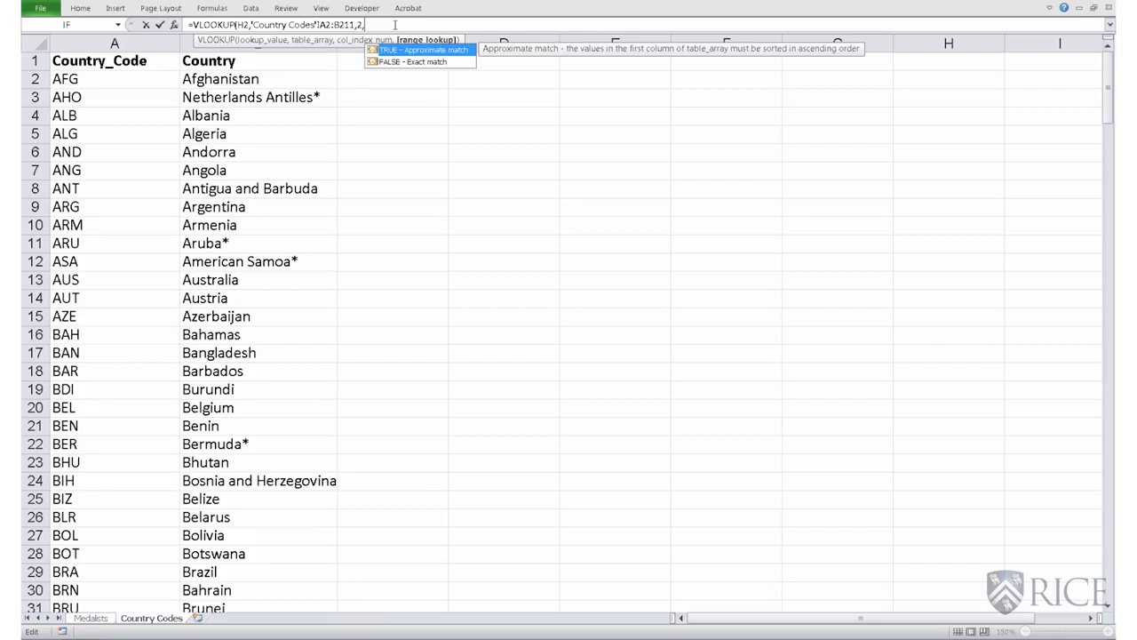
key(Escape)
text(FALSE))
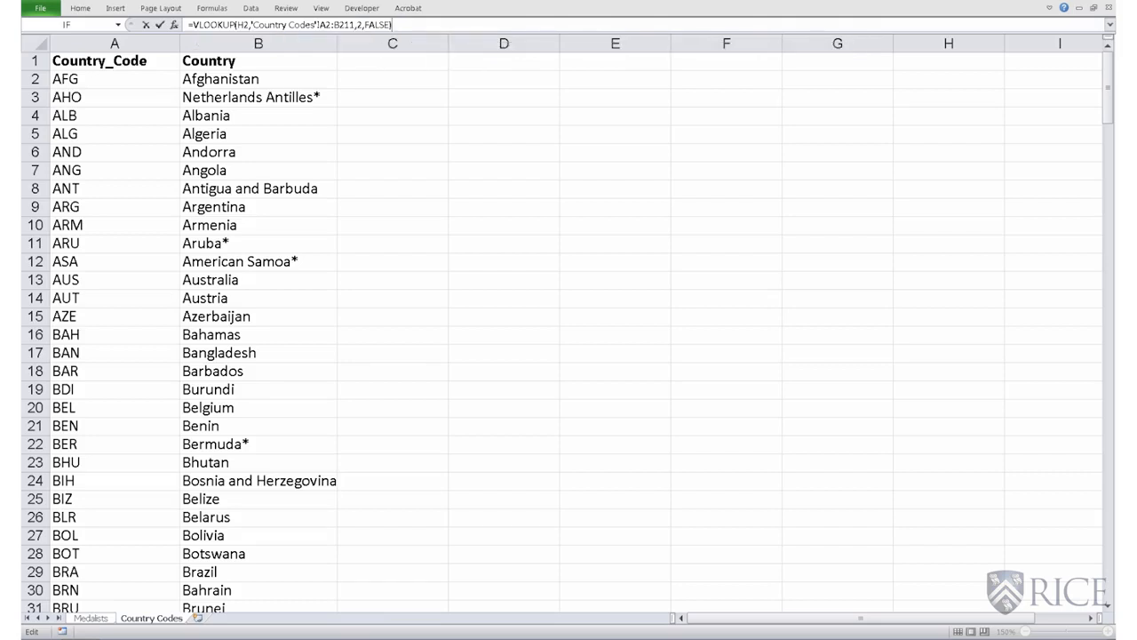
- Make the lookup range absolute as $A$2:$B$211 in the I2 formula and fill the formula down the whole Country column
click(319, 24)
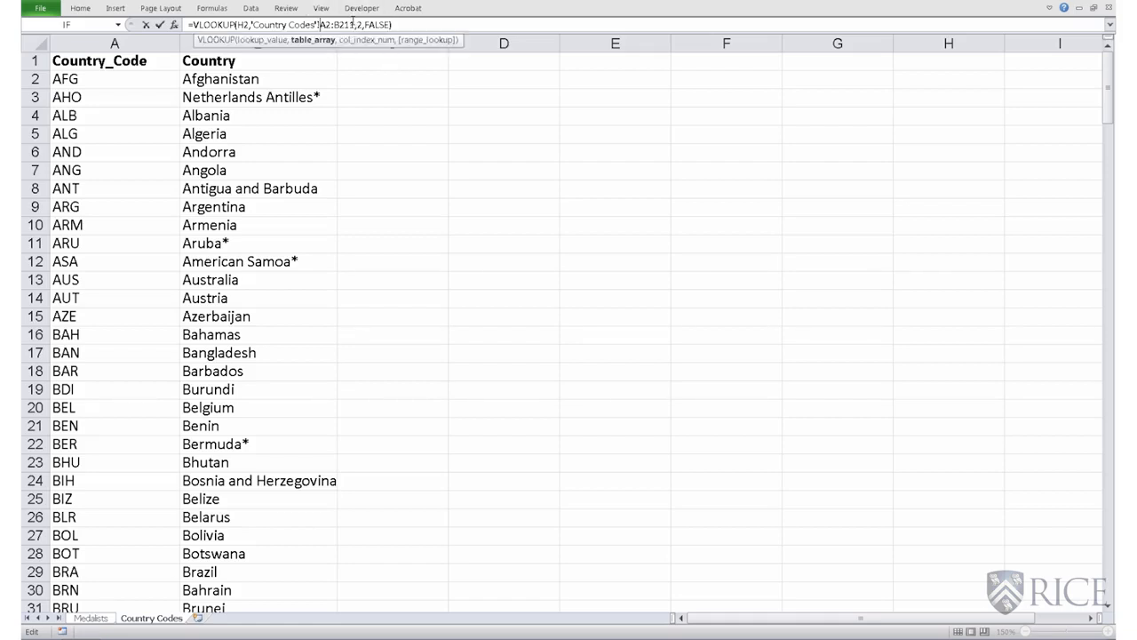
text($A$2:$)
click(361, 24)
text($)
click(442, 24)
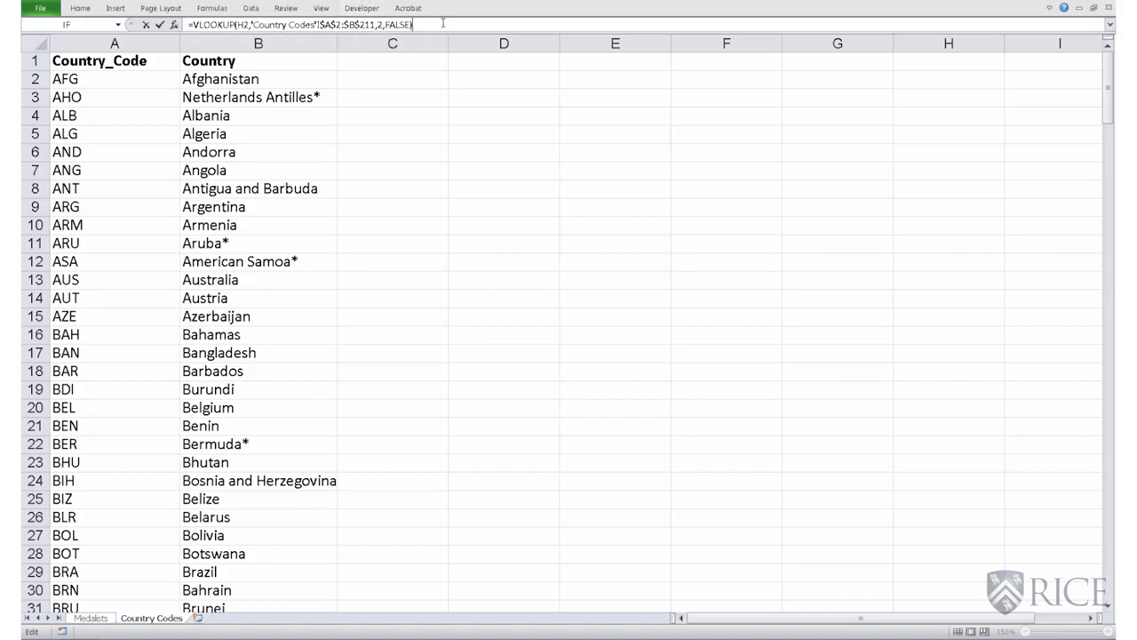
key(Return)
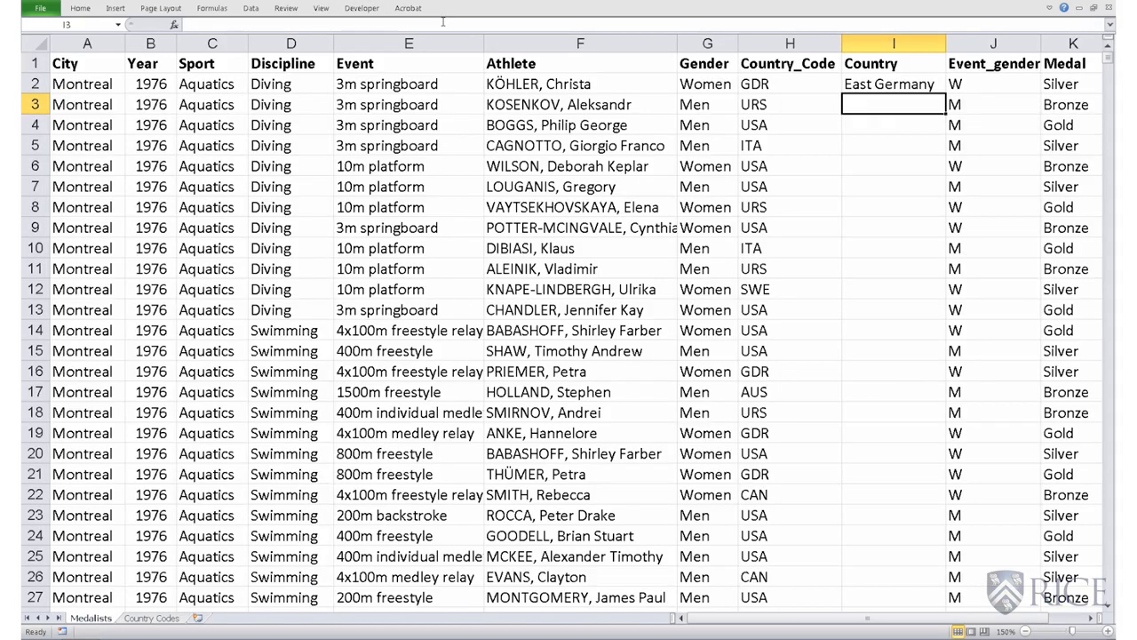
click(885, 83)
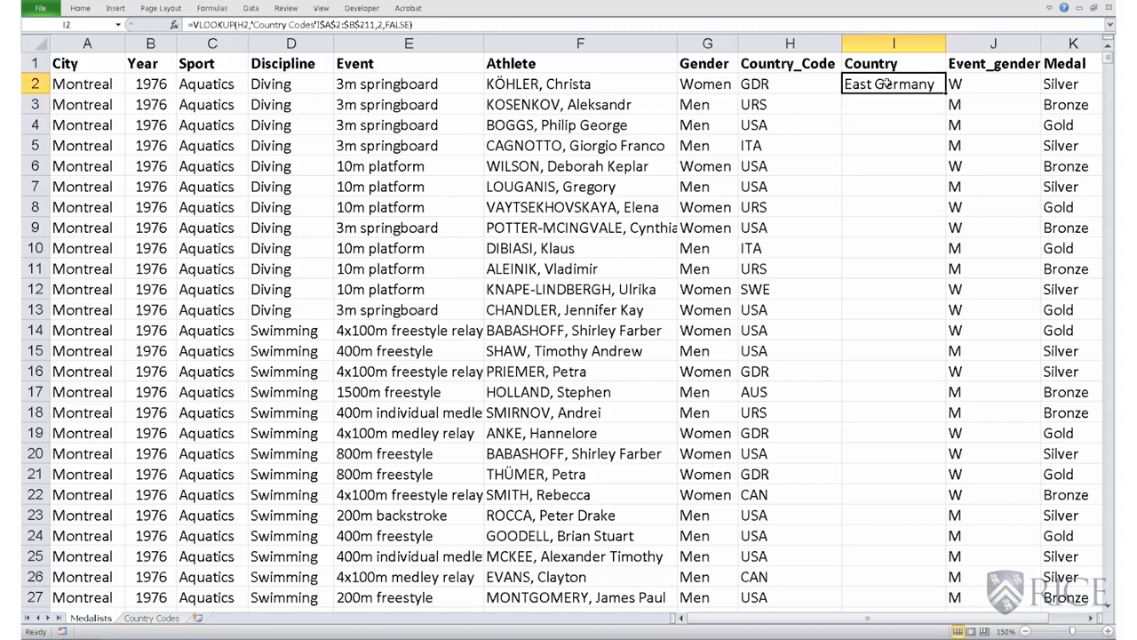
double_click(946, 94)
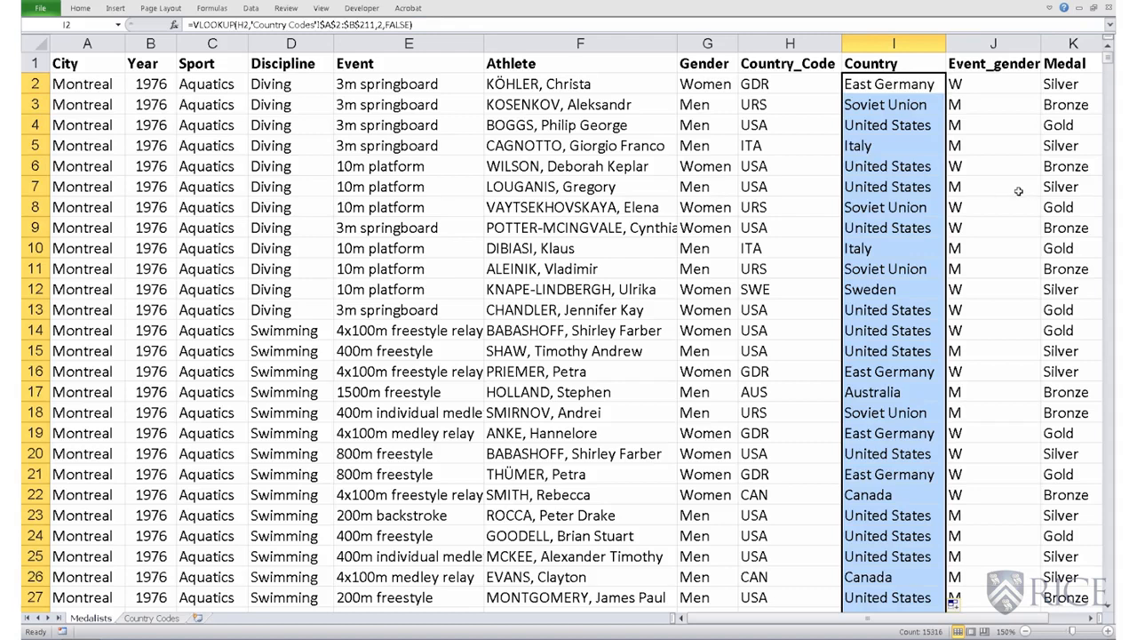